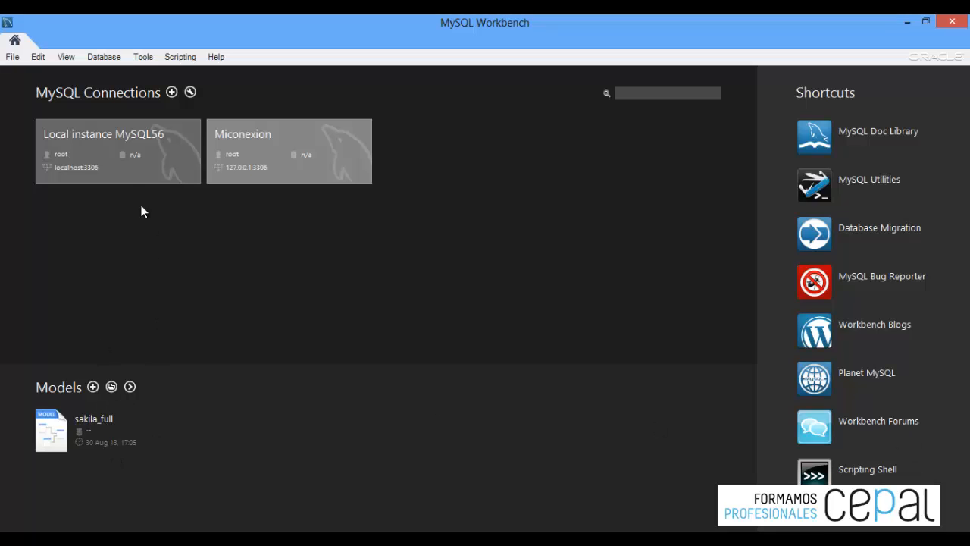
Open the Local instance MySQL56 connection, start its database server and check the server status.
{"action": "left_click", "coordinate": [95, 147]}
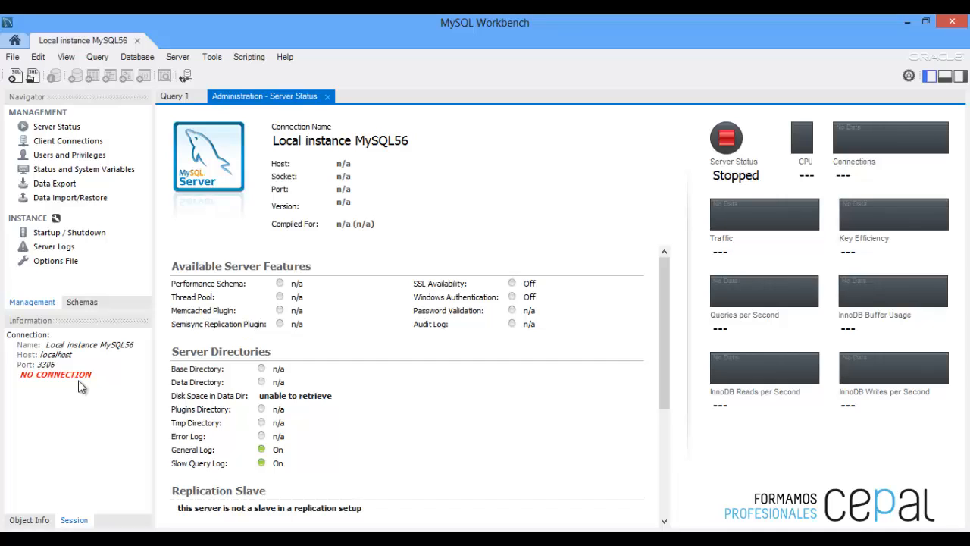
{"action": "left_click", "coordinate": [60, 237]}
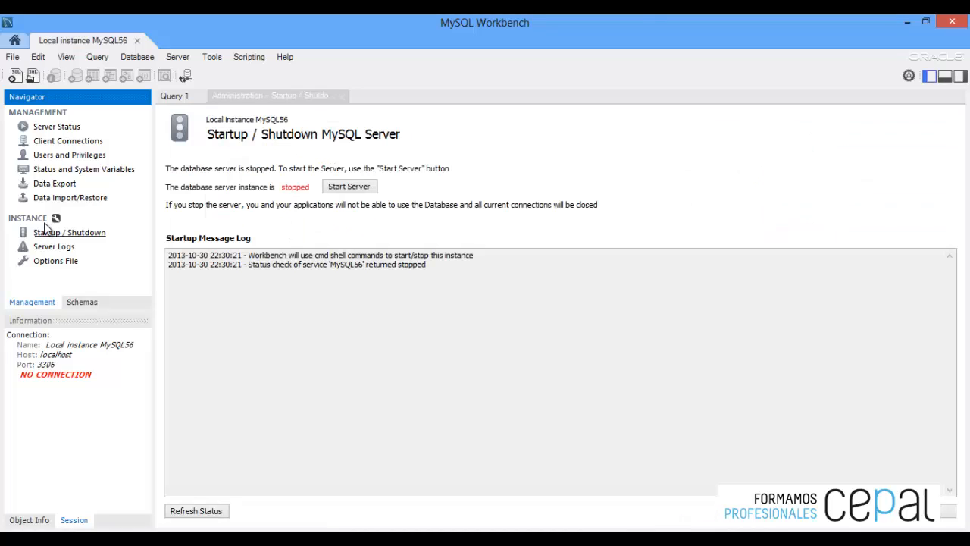
{"action": "left_click", "coordinate": [353, 190]}
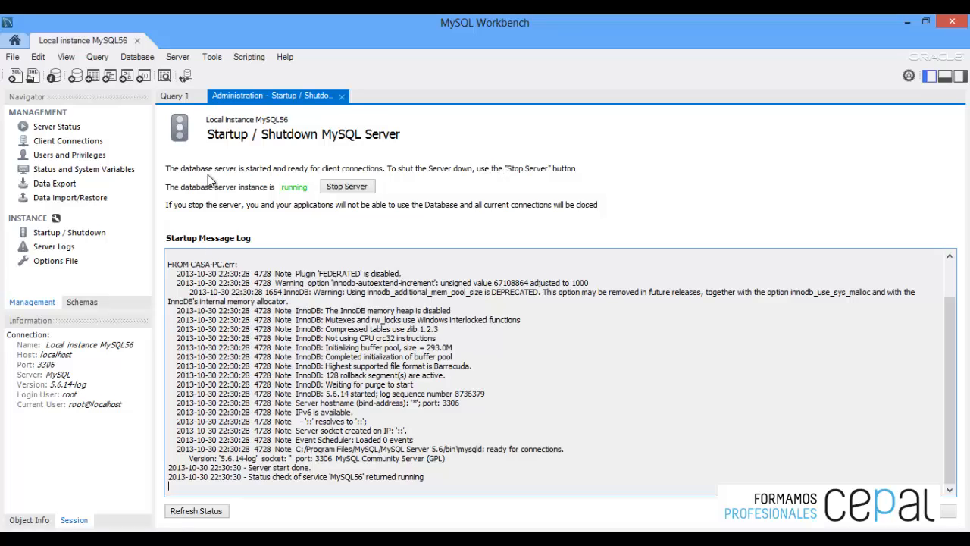
{"action": "left_click", "coordinate": [56, 128]}
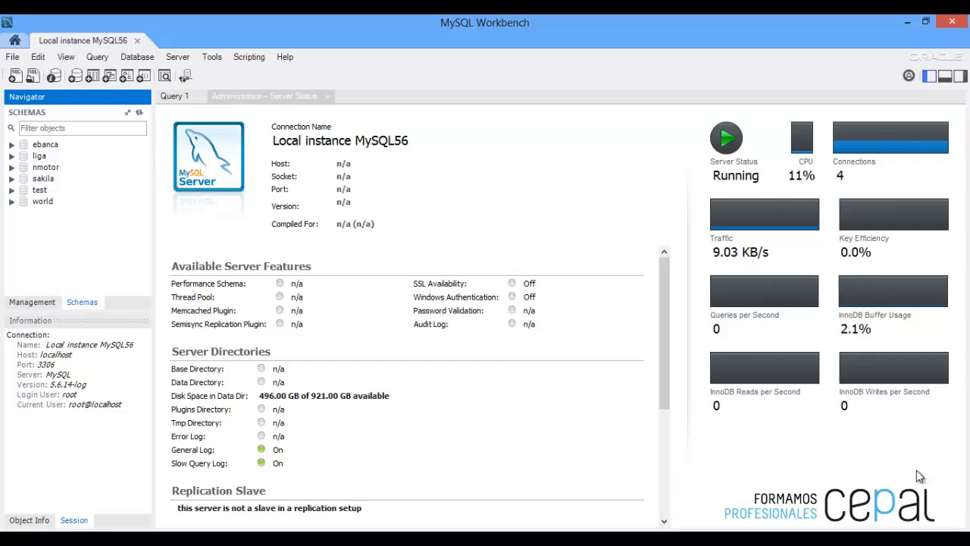
Run the statement "show privileges;" in a new SQL file.
{"action": "left_click", "coordinate": [15, 79]}
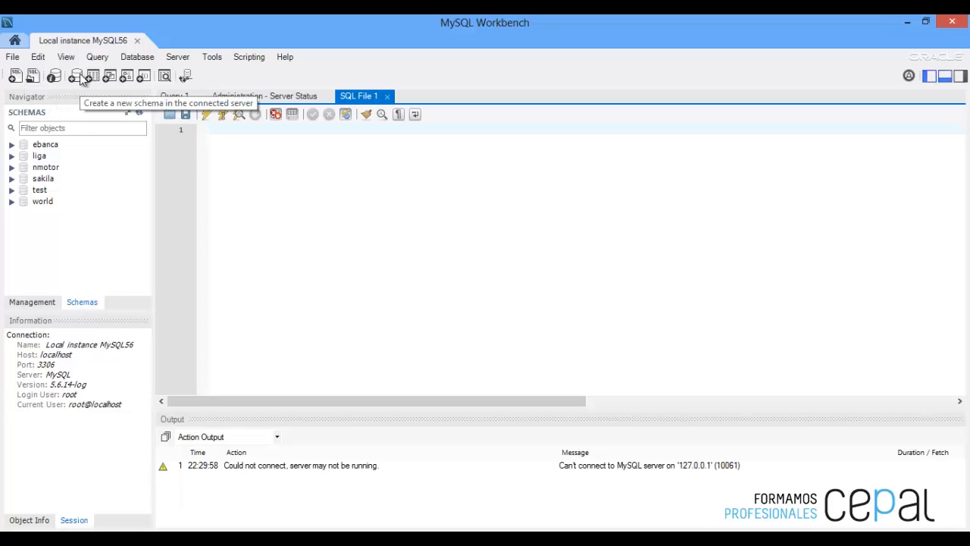
{"action": "type", "text": "show pri"}
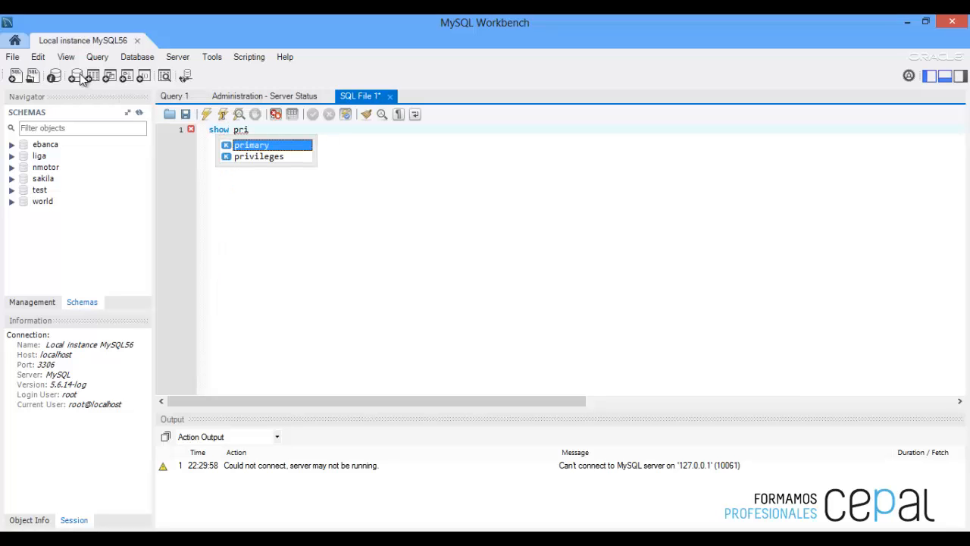
{"action": "key", "text": "Down"}
{"action": "key", "text": "Return"}
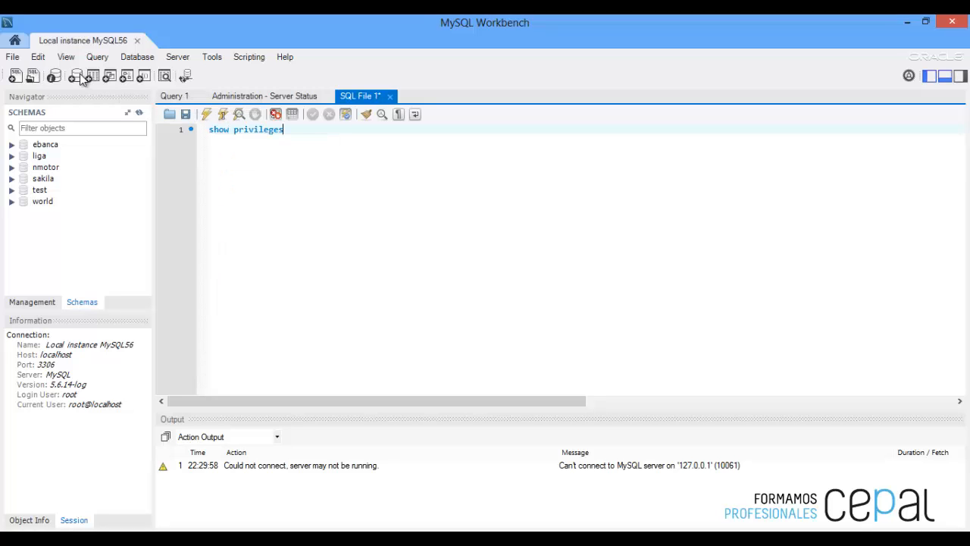
{"action": "type", "text": ";"}
{"action": "left_click", "coordinate": [206, 115]}
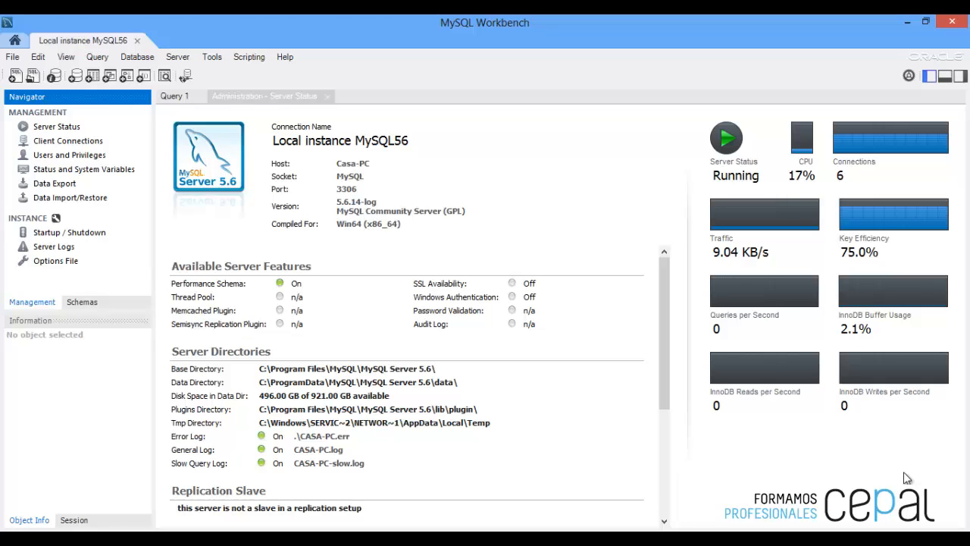
Correct the second statement of the Query 1 script to "use mysql;".
{"action": "left_click", "coordinate": [171, 97]}
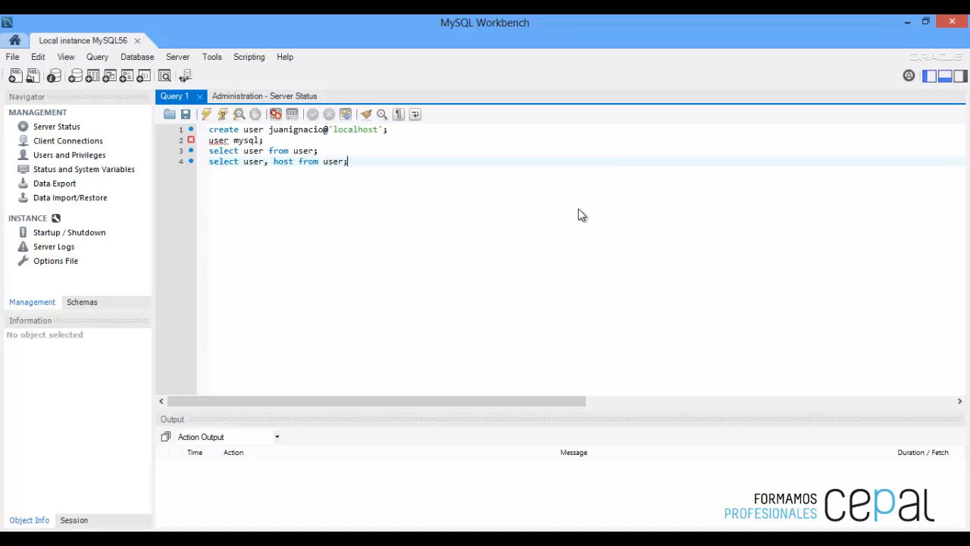
{"action": "left_click", "coordinate": [229, 141]}
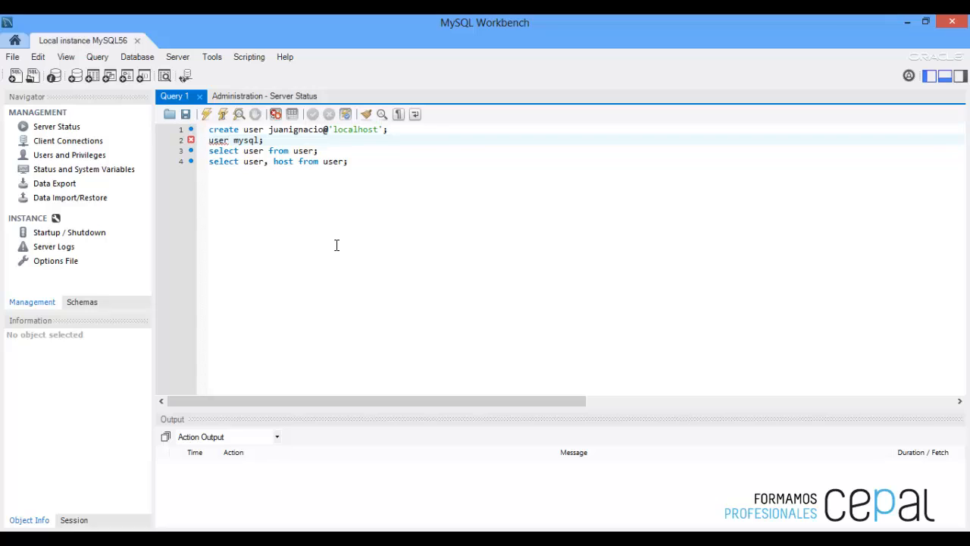
{"action": "key", "text": "BackSpace"}
Execute only the create user statement for the localhost account, and then only the "use mysql;" statement.
{"action": "left_click", "coordinate": [390, 132]}
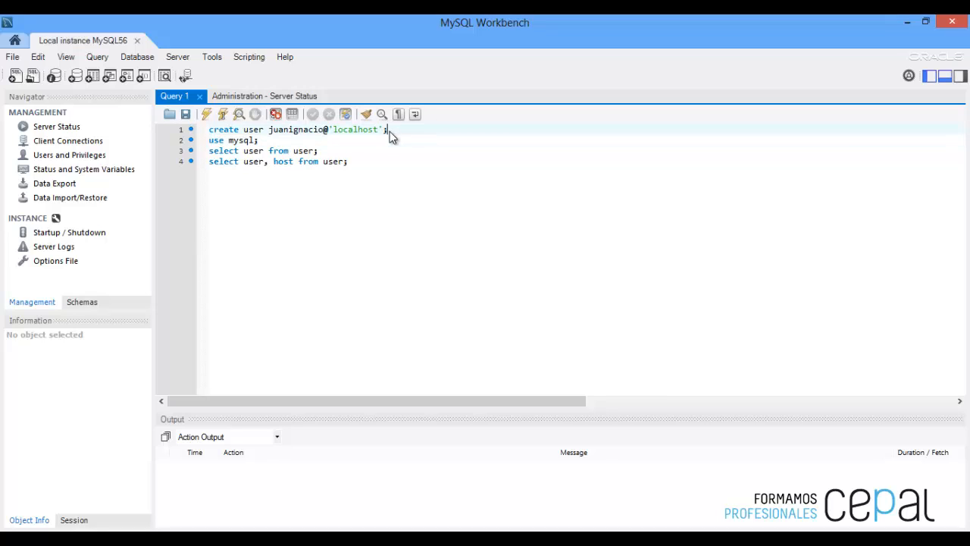
{"action": "left_click_drag", "start_coordinate": [389, 131], "coordinate": [209, 130]}
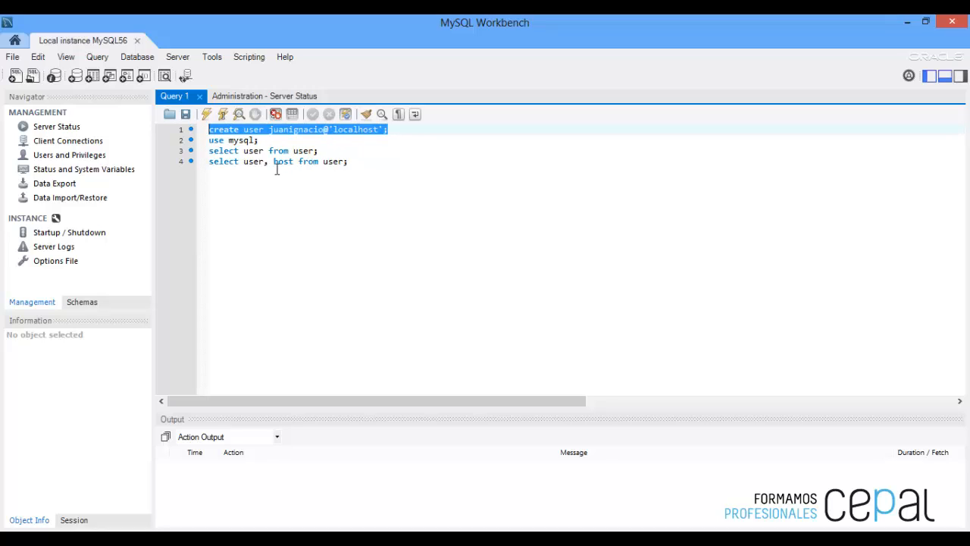
{"action": "left_click", "coordinate": [206, 115]}
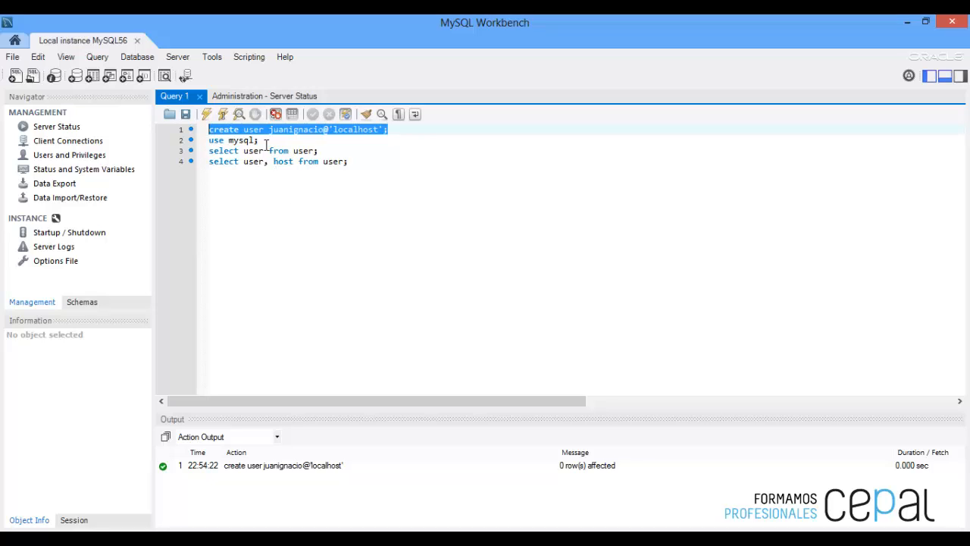
{"action": "left_click_drag", "start_coordinate": [266, 143], "coordinate": [208, 143]}
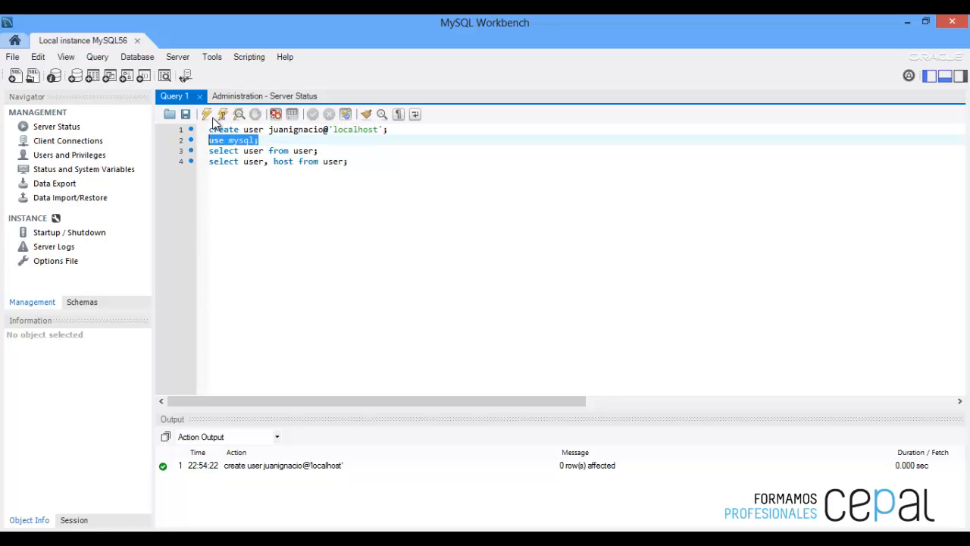
{"action": "left_click", "coordinate": [206, 114]}
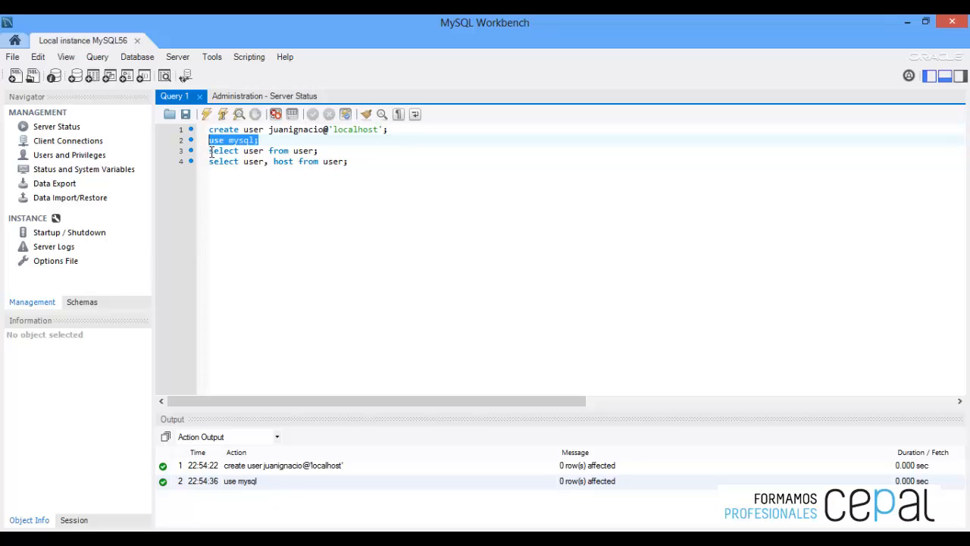
Run "select user from user;" and "select user, host from user;" separately to list the accounts and their hosts.
{"action": "left_click_drag", "start_coordinate": [210, 151], "coordinate": [320, 154]}
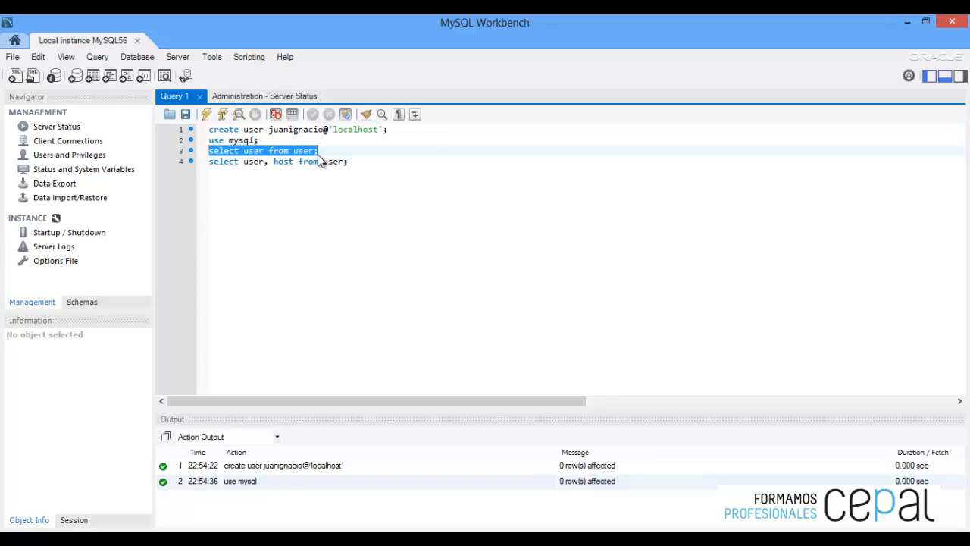
{"action": "left_click", "coordinate": [207, 114]}
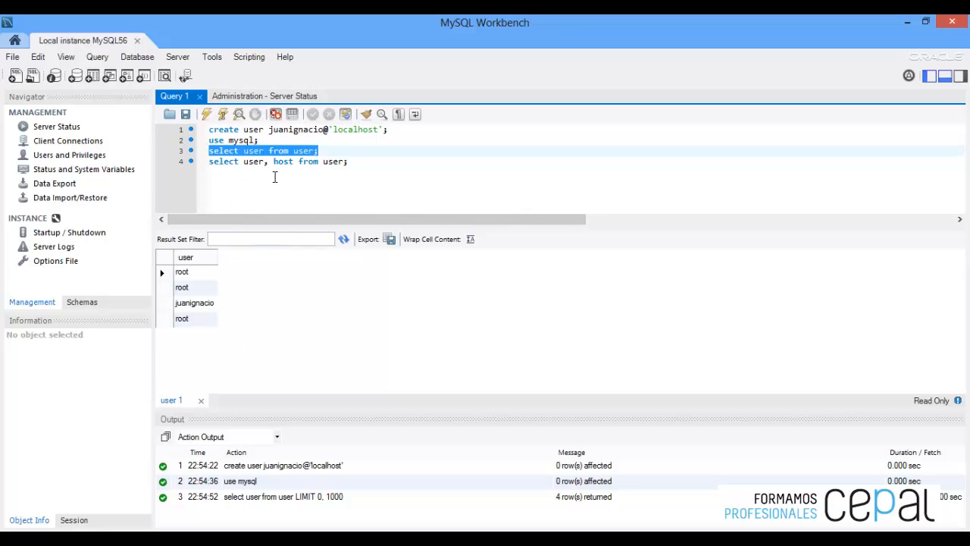
{"action": "left_click_drag", "start_coordinate": [362, 163], "coordinate": [205, 160]}
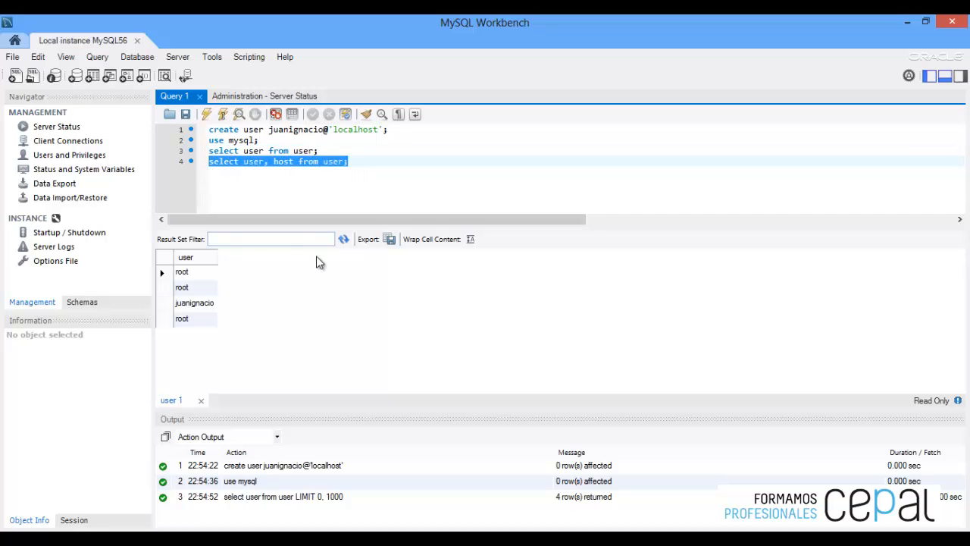
{"action": "left_click", "coordinate": [207, 116]}
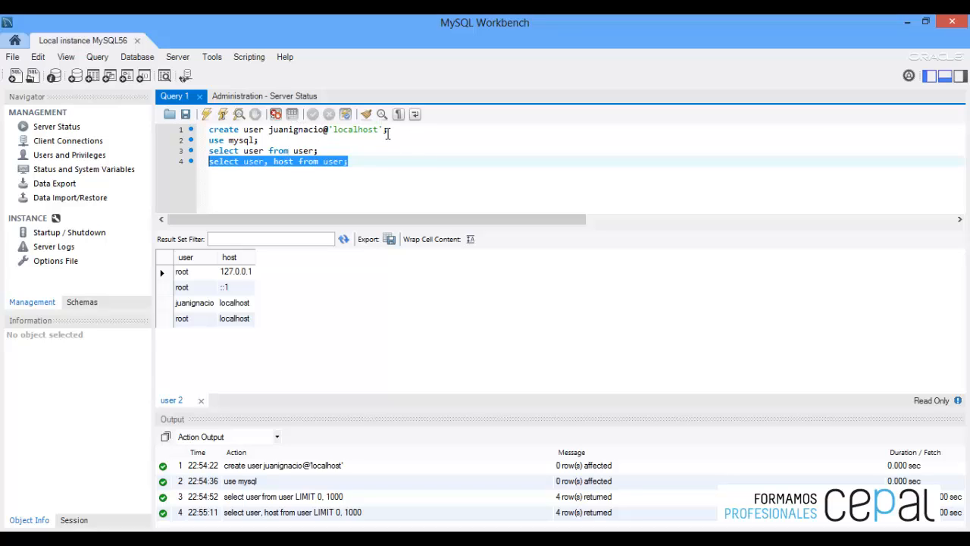
{"action": "left_click", "coordinate": [442, 134]}
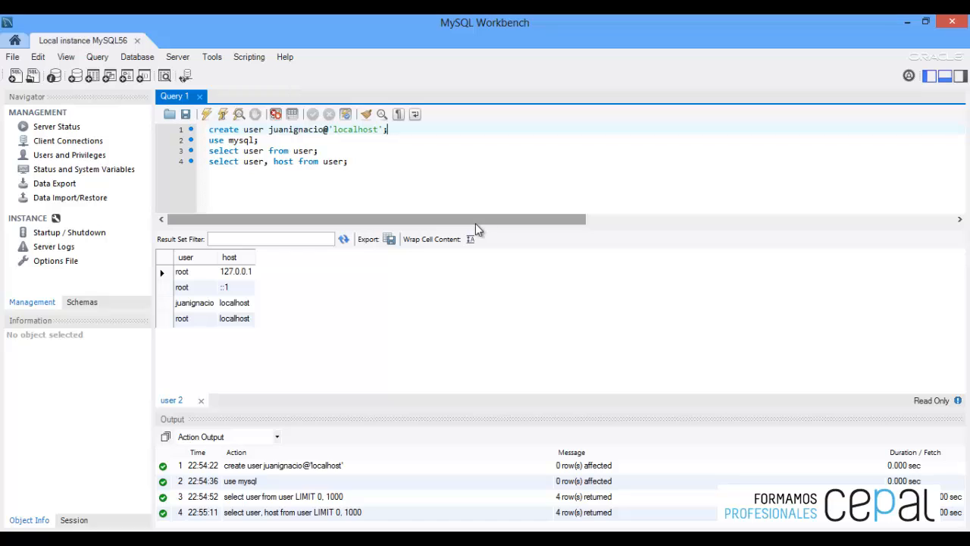
Add a new account under Users and Privileges and look through its login settings and account limits.
{"action": "left_click", "coordinate": [78, 160]}
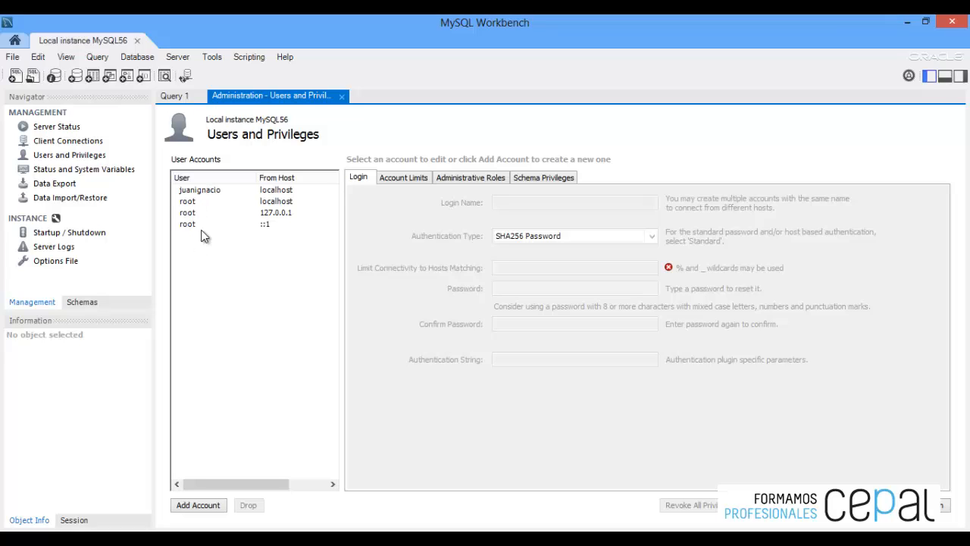
{"action": "left_click", "coordinate": [202, 508]}
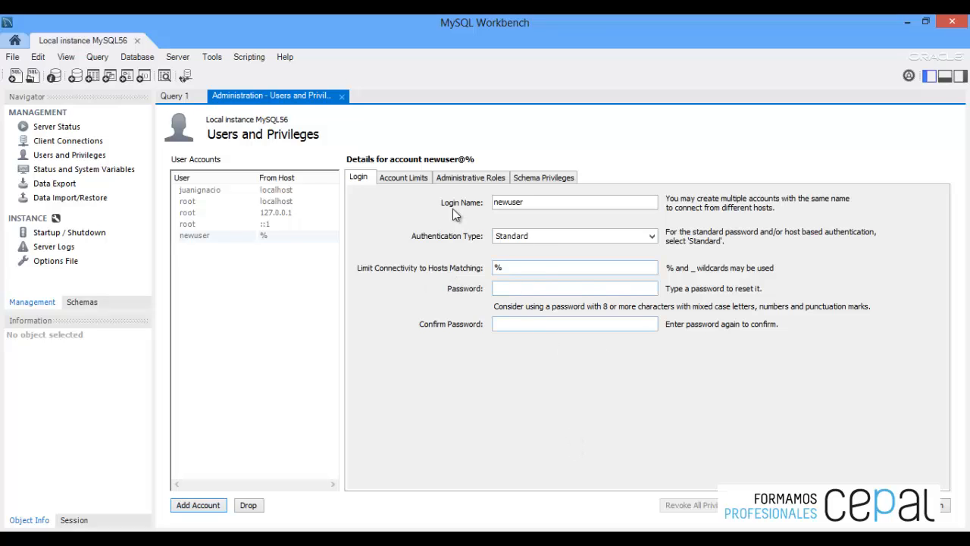
{"action": "left_click", "coordinate": [408, 175]}
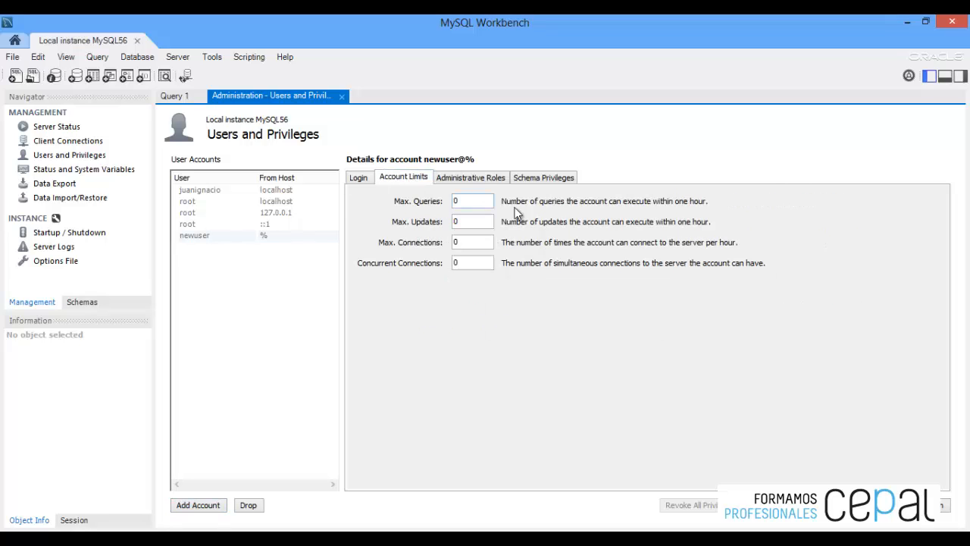
{"action": "left_click", "coordinate": [462, 221]}
Try assigning the DBA, BackupAdmin and ReplicationAdmin roles to the new account, and clear them again.
{"action": "left_click", "coordinate": [483, 182]}
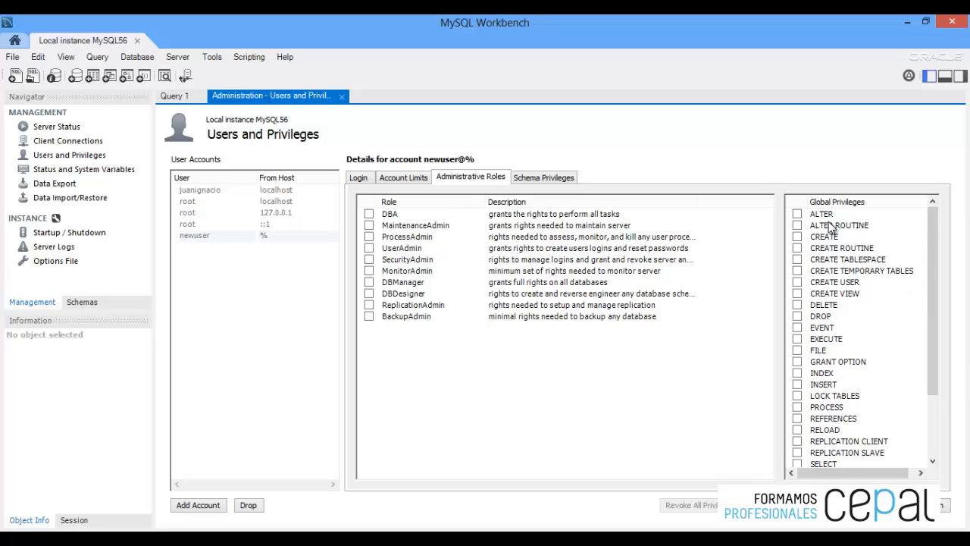
{"action": "left_click_drag", "start_coordinate": [933, 302], "coordinate": [943, 247]}
{"action": "left_click", "coordinate": [368, 214]}
{"action": "left_click", "coordinate": [368, 213]}
{"action": "left_click", "coordinate": [369, 316]}
{"action": "left_click", "coordinate": [369, 305]}
{"action": "left_click", "coordinate": [369, 305]}
{"action": "left_click", "coordinate": [368, 316]}
Try defining a schema privilege entry for newuser, picking ebanca, liga, sakila and world in turn, and cancel it.
{"action": "left_click", "coordinate": [552, 182]}
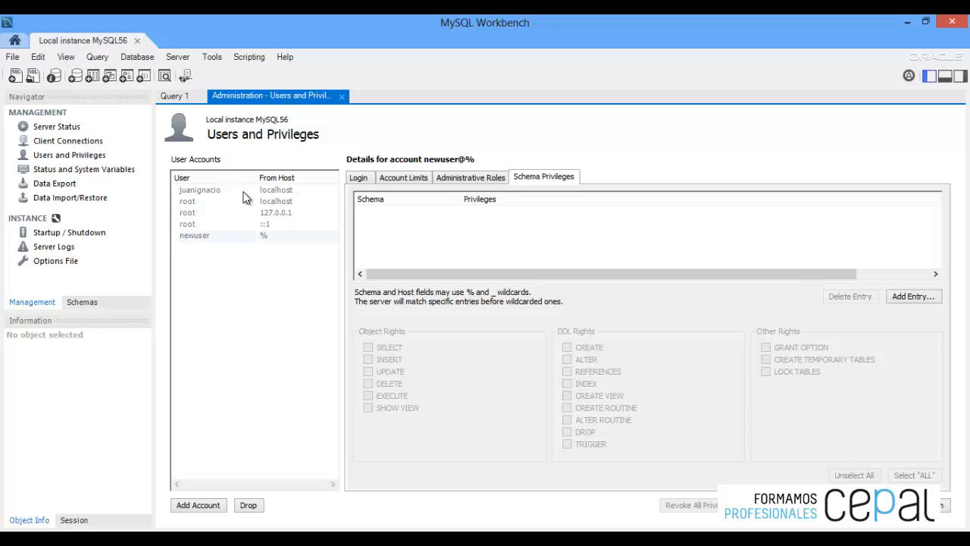
{"action": "left_click", "coordinate": [913, 296]}
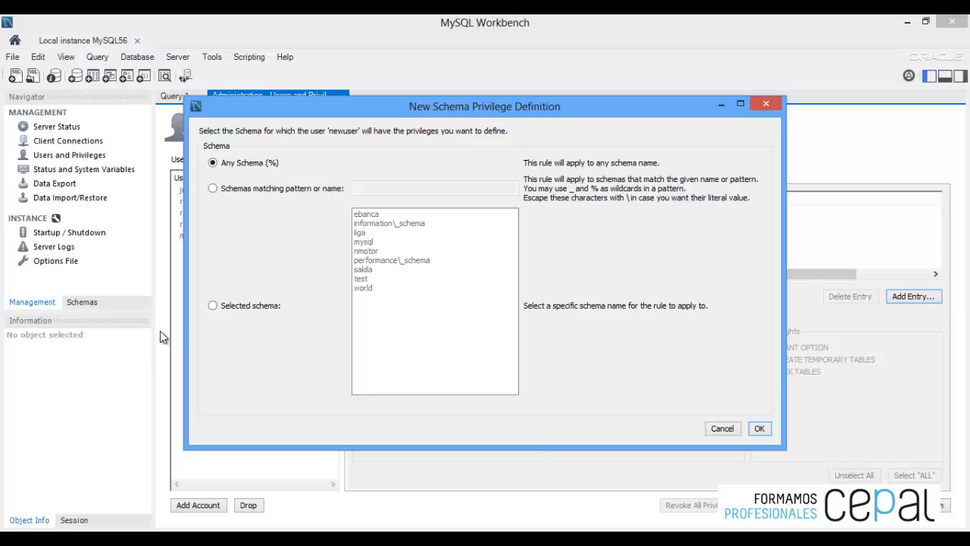
{"action": "left_click", "coordinate": [214, 305]}
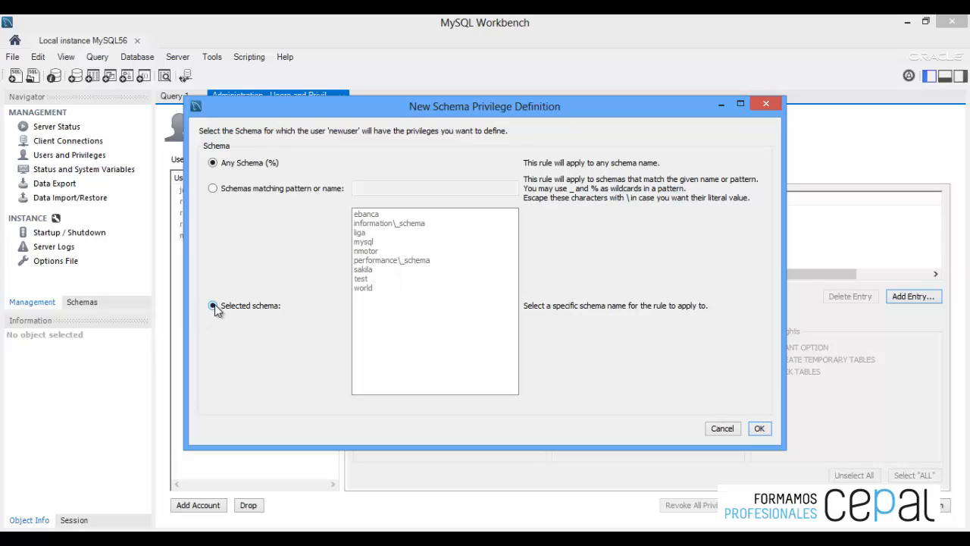
{"action": "left_click", "coordinate": [365, 235]}
{"action": "left_click", "coordinate": [371, 215]}
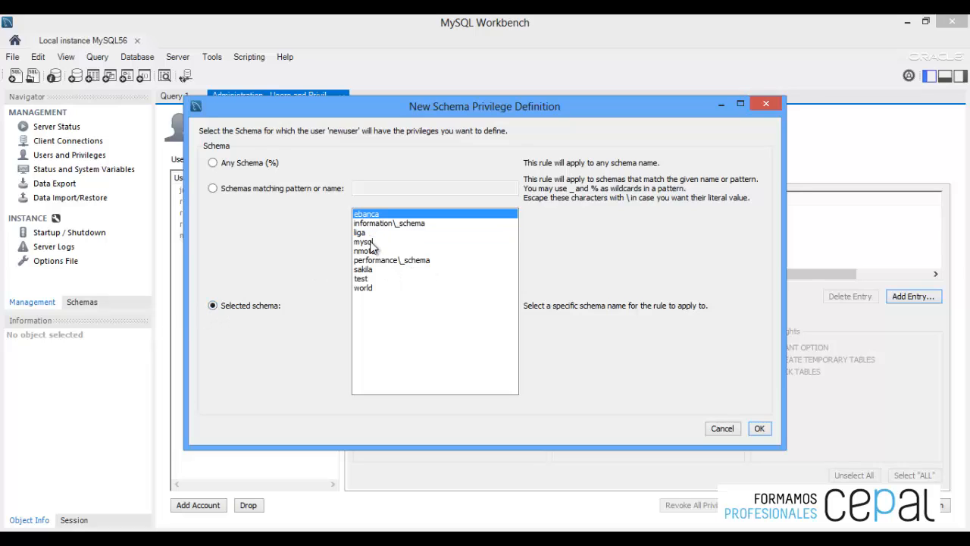
{"action": "left_click", "coordinate": [364, 233]}
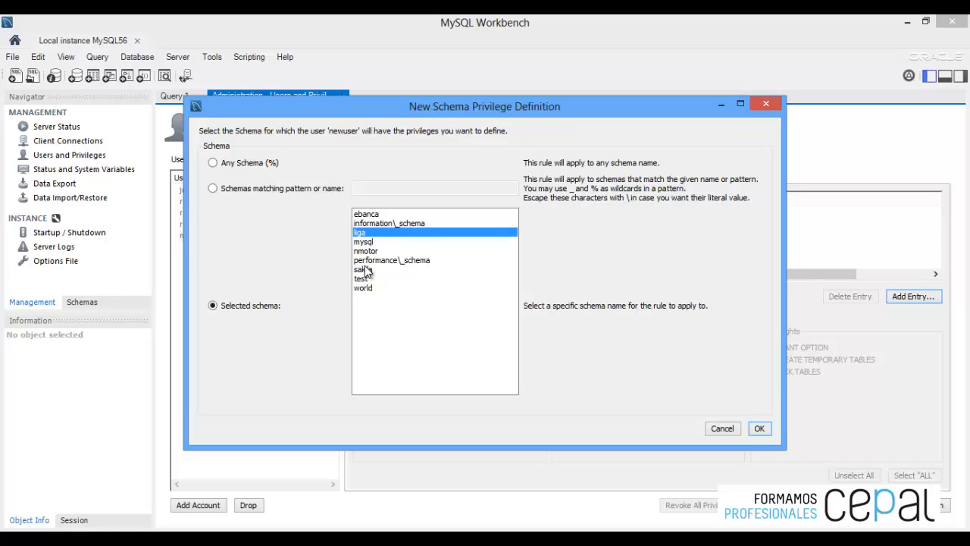
{"action": "left_click", "coordinate": [366, 270]}
{"action": "left_click", "coordinate": [366, 289]}
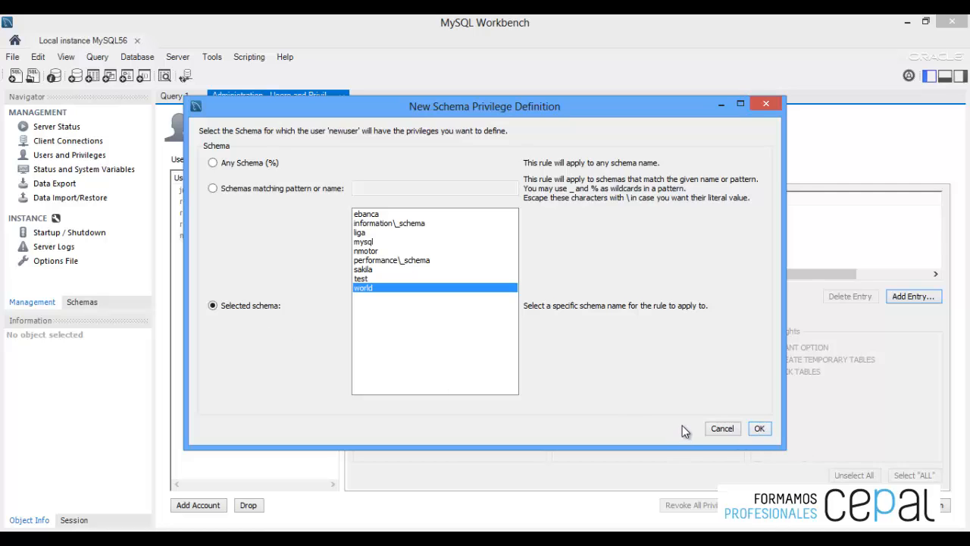
{"action": "left_click", "coordinate": [731, 428]}
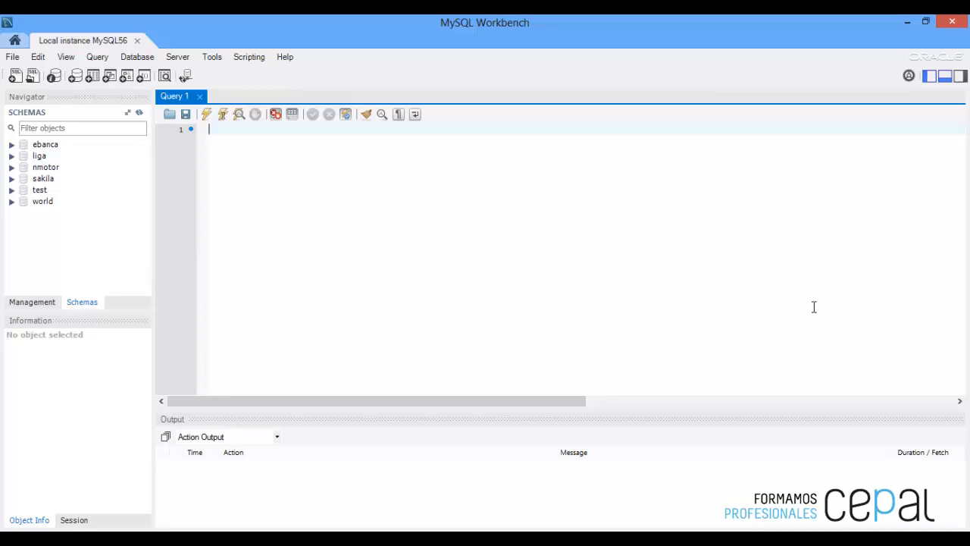
Run the query "select user, HOST, db from mysql.db;" to list the database-level permissions.
{"action": "type", "text": "select user, HOST, db from mysql.db;"}
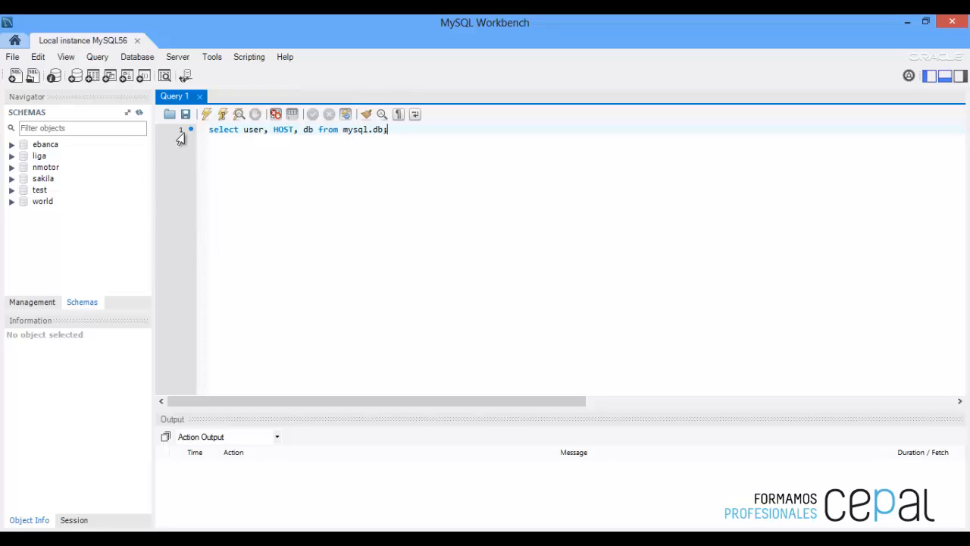
{"action": "left_click", "coordinate": [206, 114]}
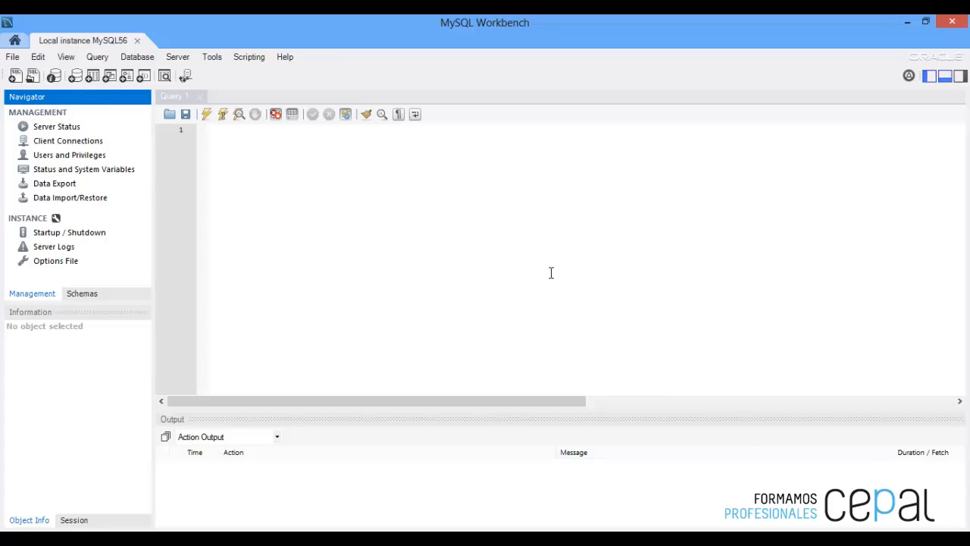
Start a new table named MiTabla in the test schema and set its engine to MyISAM.
{"action": "left_click", "coordinate": [91, 294]}
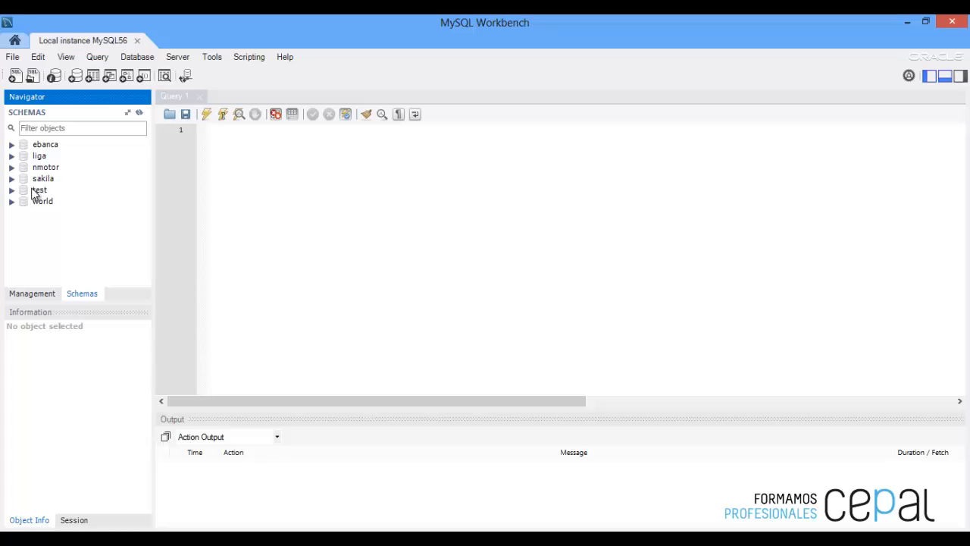
{"action": "left_click", "coordinate": [11, 191]}
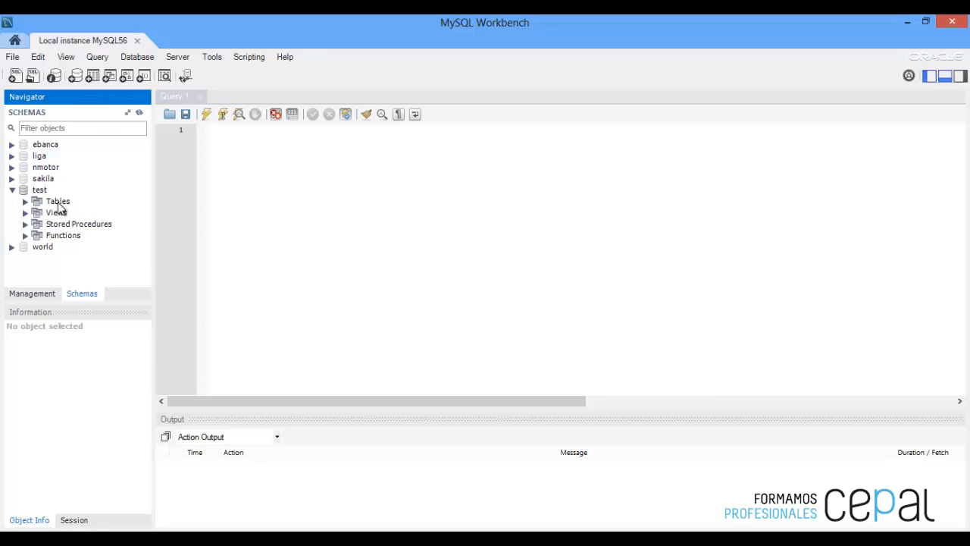
{"action": "right_click", "coordinate": [58, 201]}
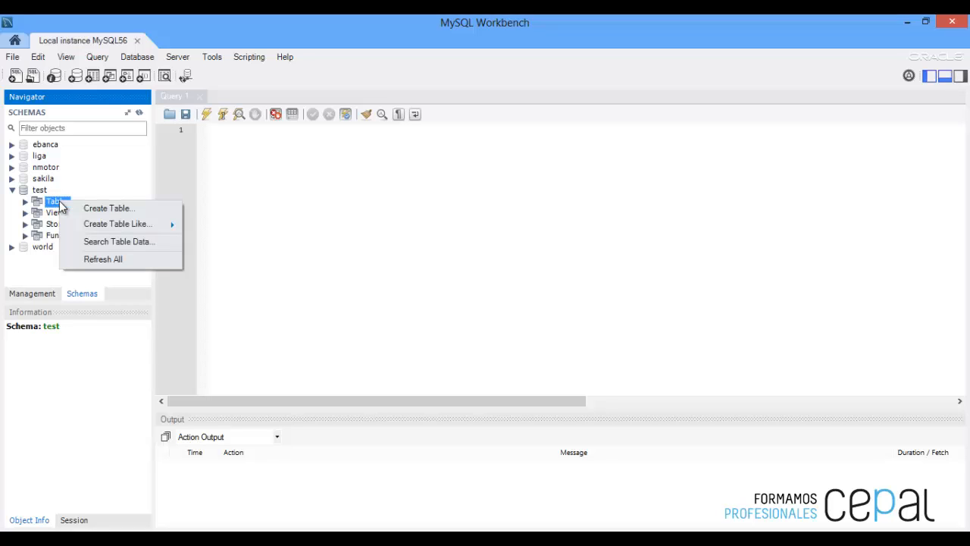
{"action": "left_click", "coordinate": [123, 208]}
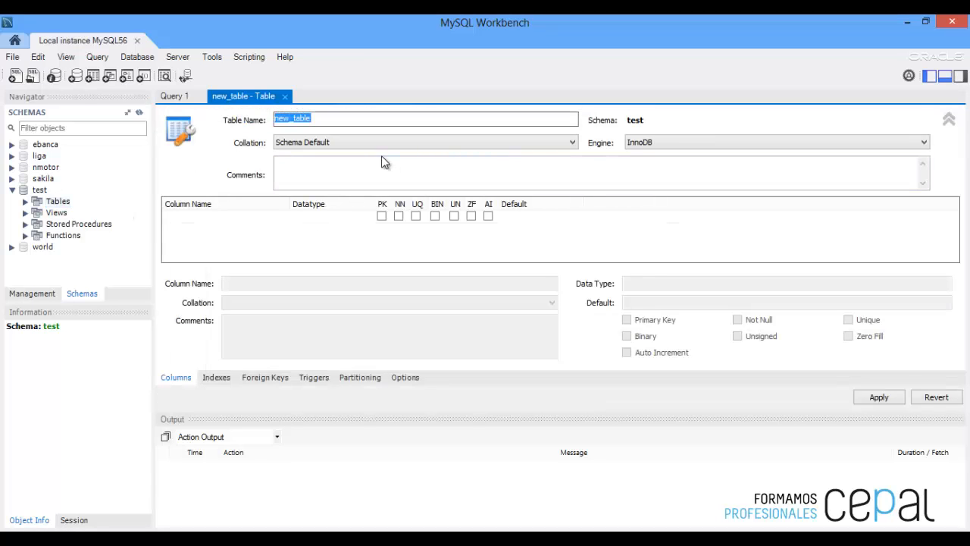
{"action": "type", "text": "miT"}
{"action": "key", "text": "BackSpace"}
{"action": "key", "text": "BackSpace"}
{"action": "key", "text": "BackSpace"}
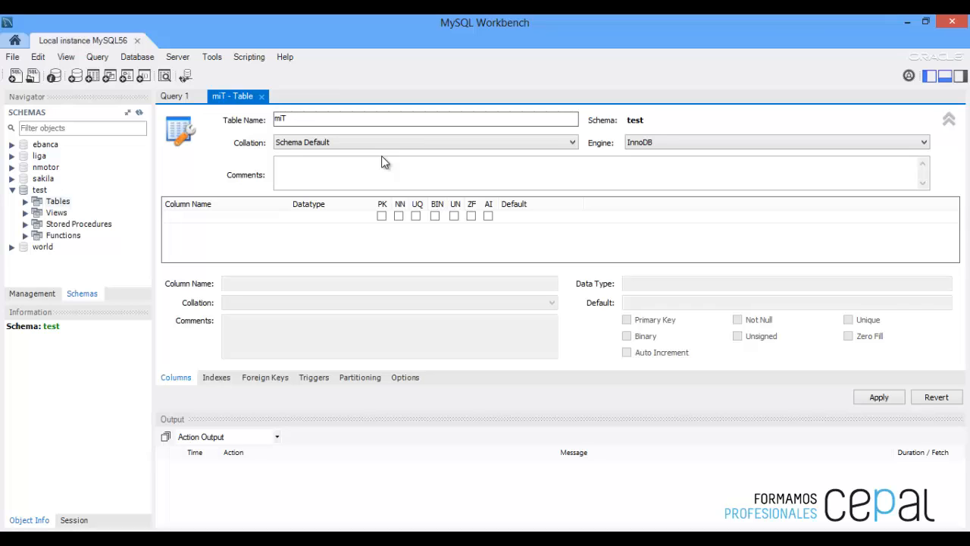
{"action": "type", "text": "MiTabla"}
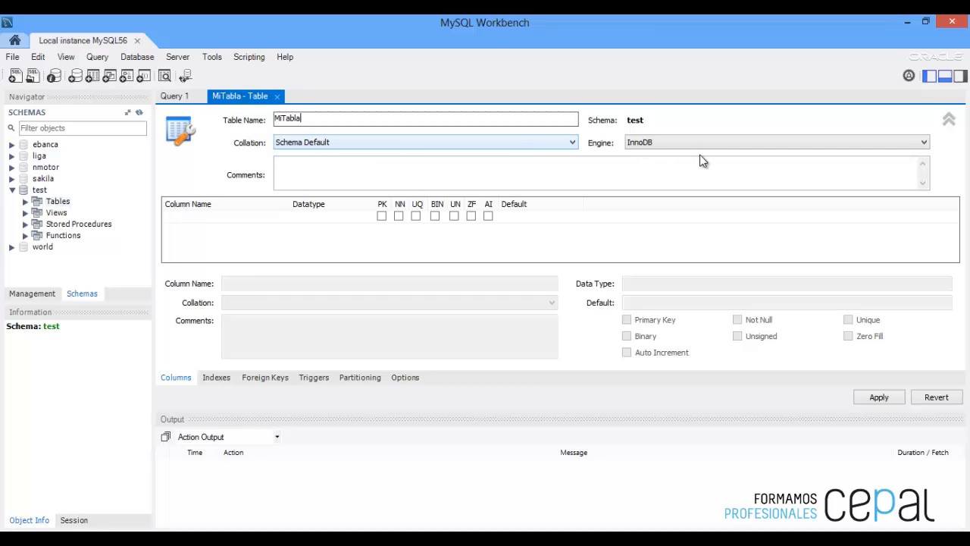
{"action": "left_click", "coordinate": [924, 142]}
{"action": "left_click", "coordinate": [656, 161]}
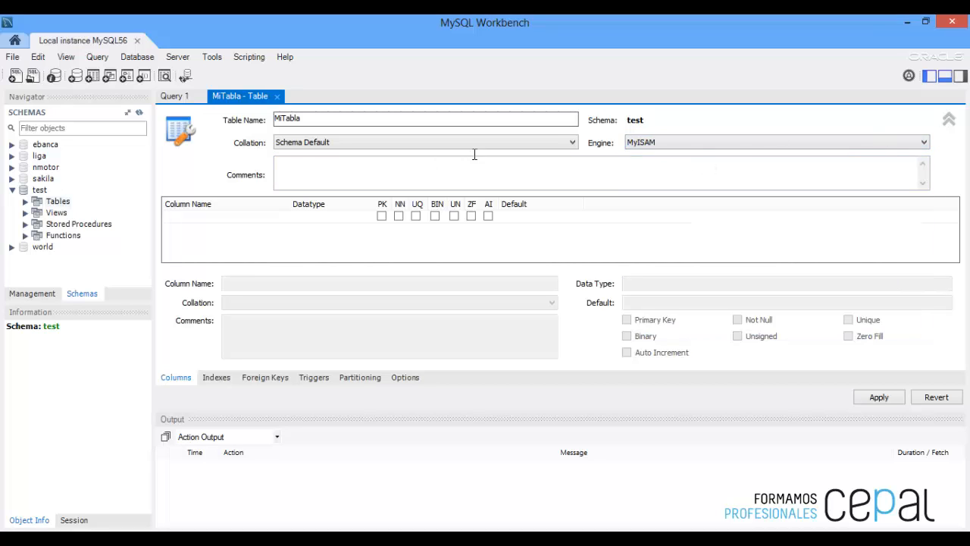
Add a column Numero of type INT to the table, without the primary key and not-null options.
{"action": "left_click", "coordinate": [173, 219]}
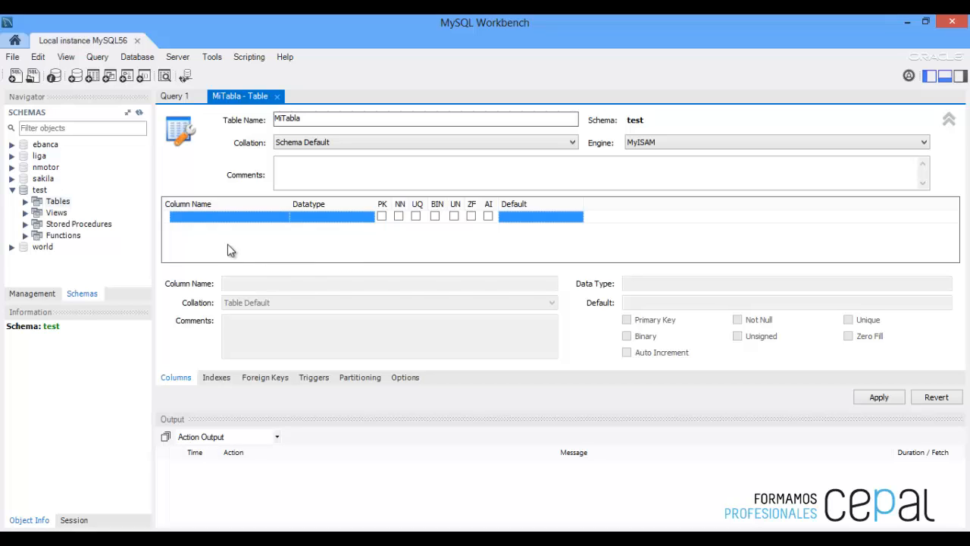
{"action": "left_click", "coordinate": [188, 219]}
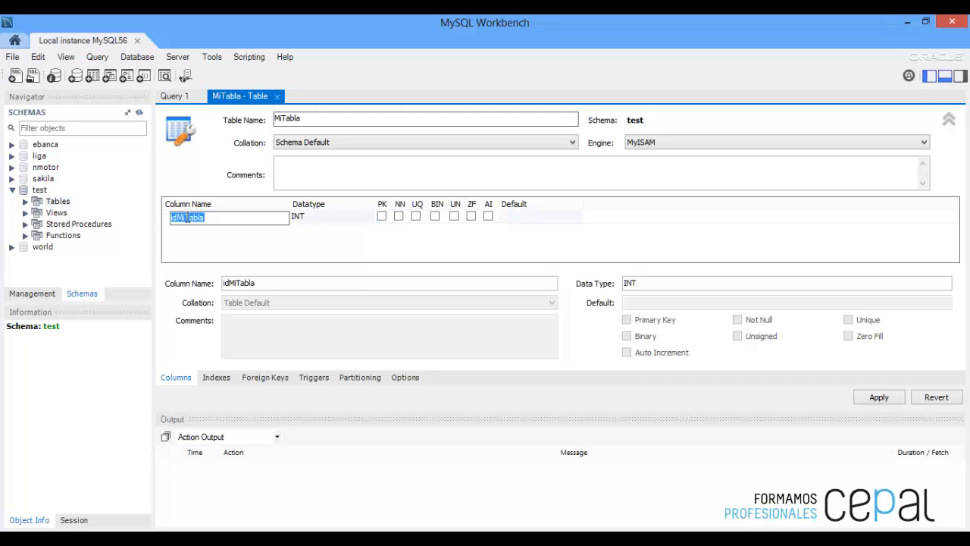
{"action": "type", "text": "Numero"}
{"action": "key", "text": "Return"}
{"action": "left_click", "coordinate": [320, 218]}
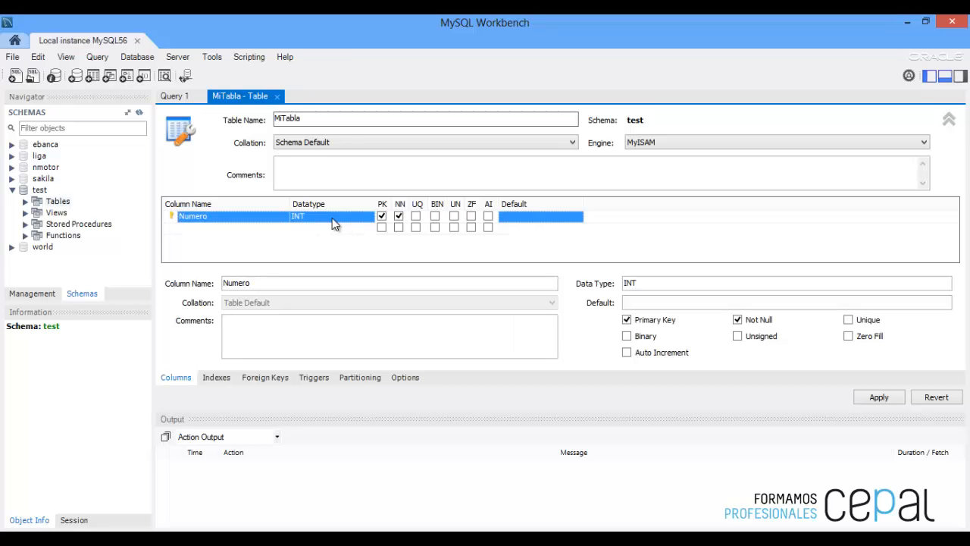
{"action": "left_click", "coordinate": [332, 217]}
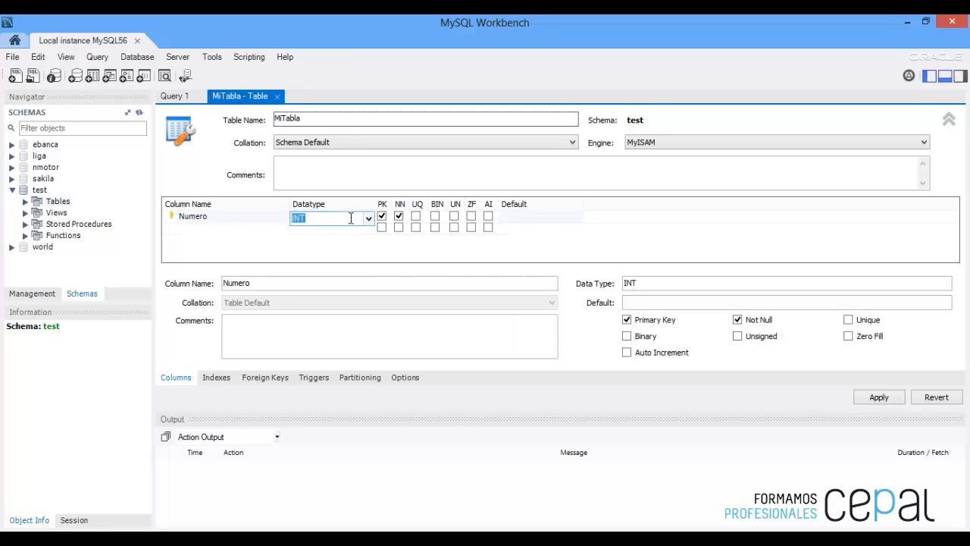
{"action": "left_click", "coordinate": [382, 217]}
{"action": "left_click", "coordinate": [399, 217]}
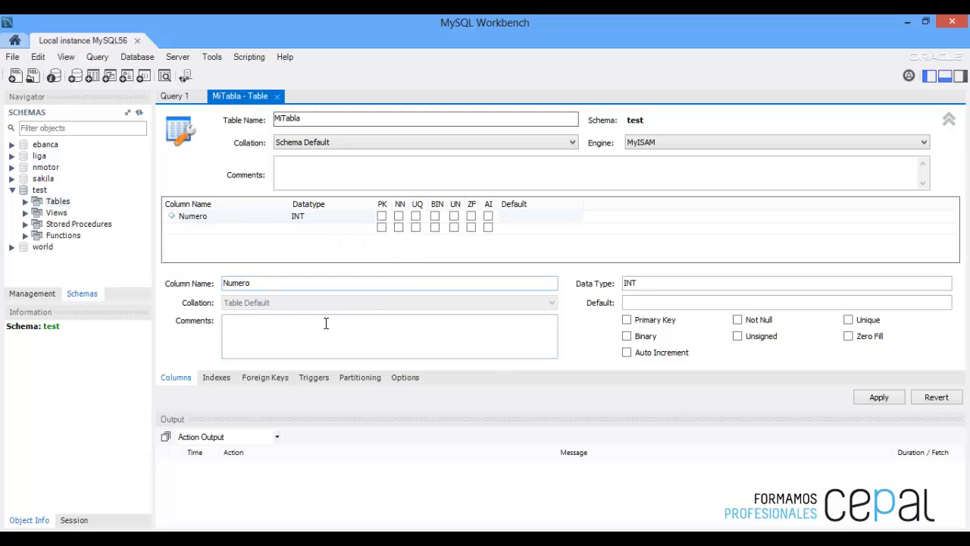
Apply the table creation script to the database and expand the test schema's tables.
{"action": "left_click", "coordinate": [879, 397]}
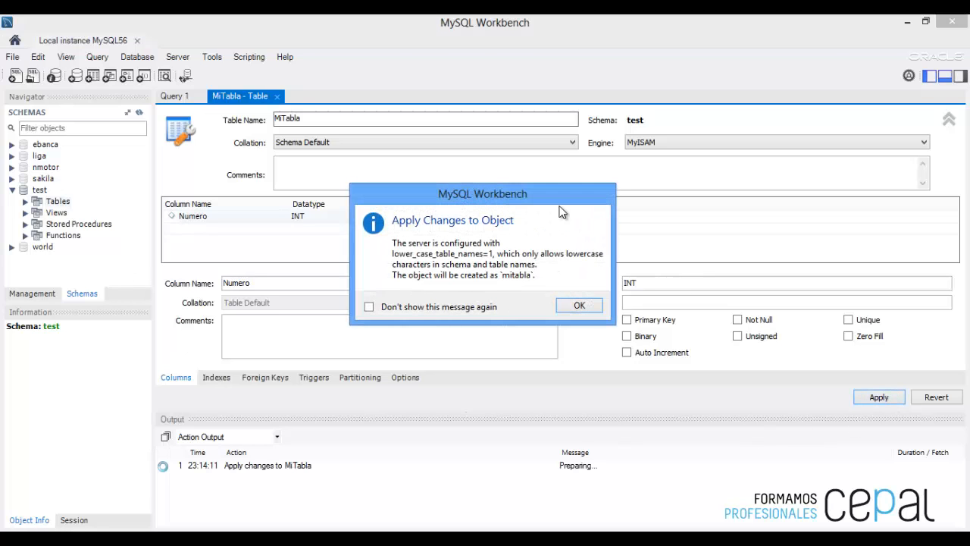
{"action": "left_click", "coordinate": [581, 305]}
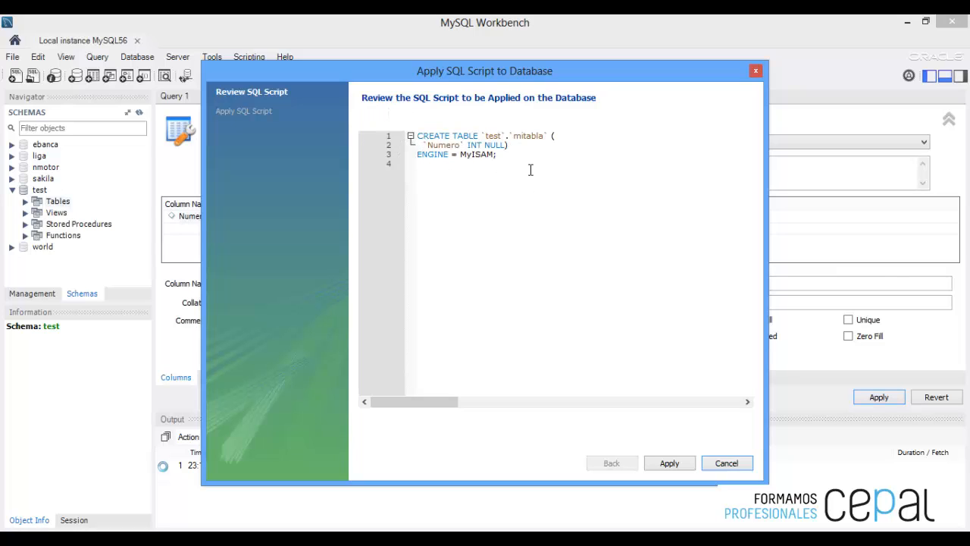
{"action": "left_click", "coordinate": [669, 464]}
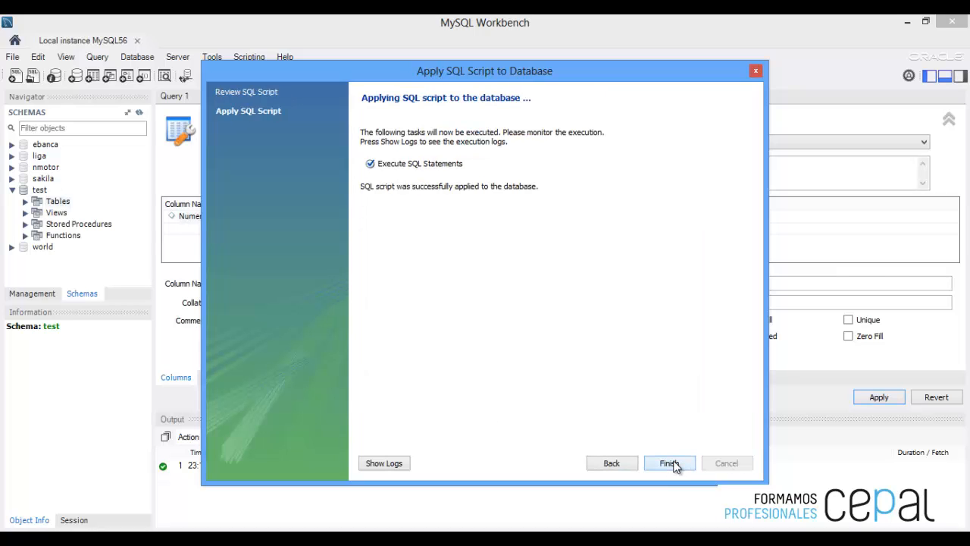
{"action": "left_click", "coordinate": [669, 463]}
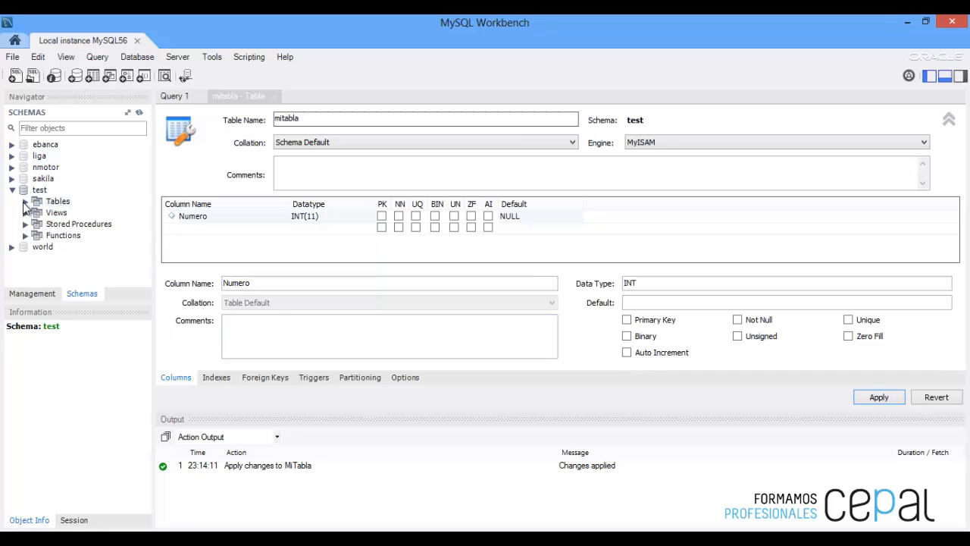
{"action": "left_click", "coordinate": [24, 202]}
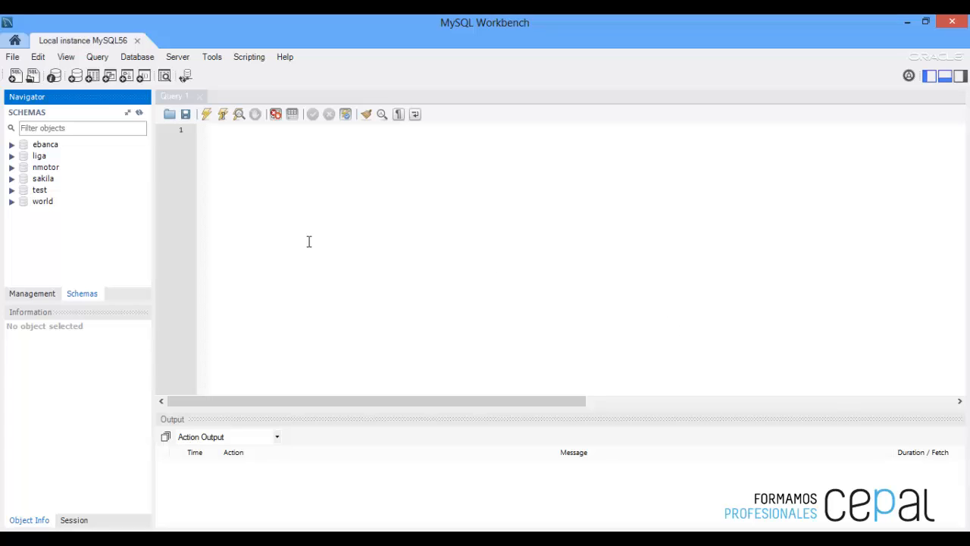
Write a script with "use test;", inserts of 10 and 20 into mitabla and "select * from mitabla;", and run only the use statement.
{"action": "left_click", "coordinate": [218, 132]}
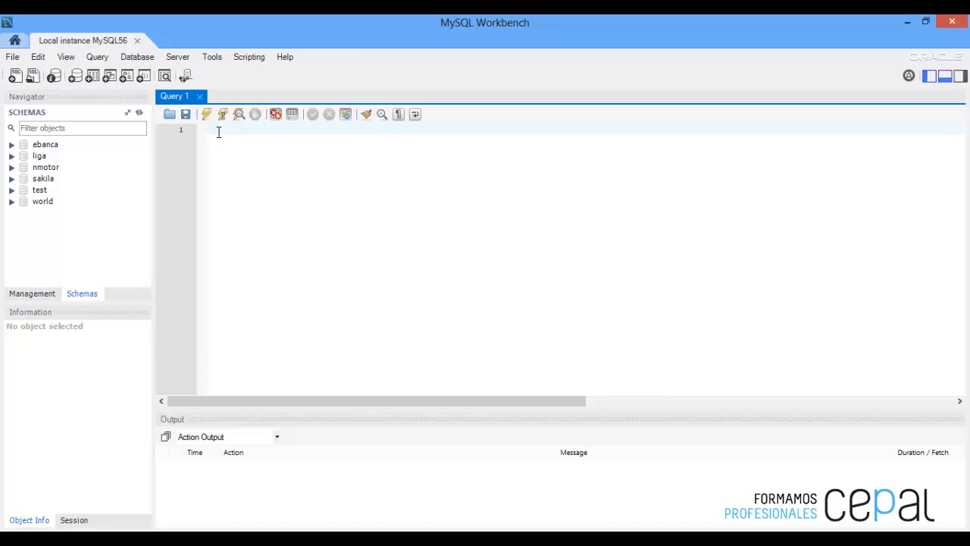
{"action": "type", "text": "use test; insert into mitabla values (10); insert into mitabla values (20); select * from mitabla;"}
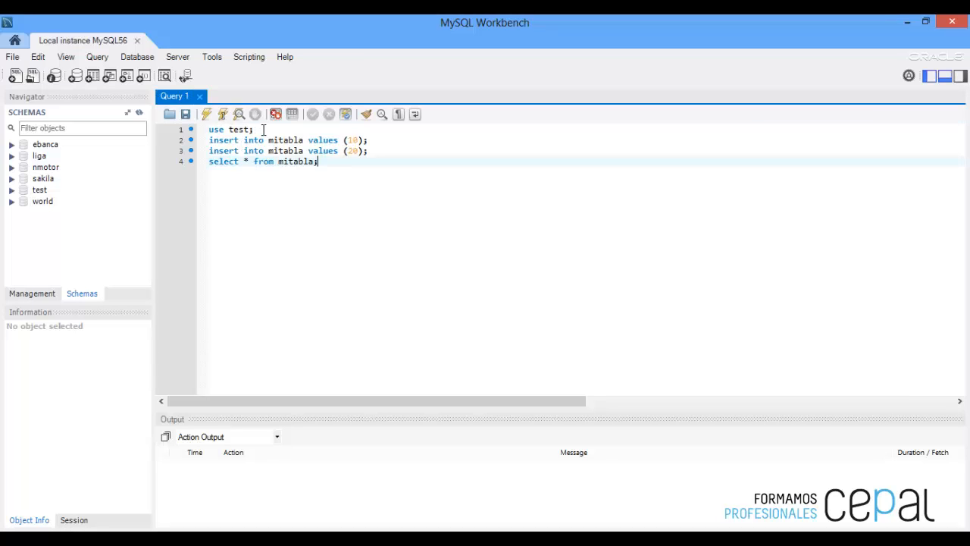
{"action": "left_click_drag", "start_coordinate": [264, 130], "coordinate": [216, 135]}
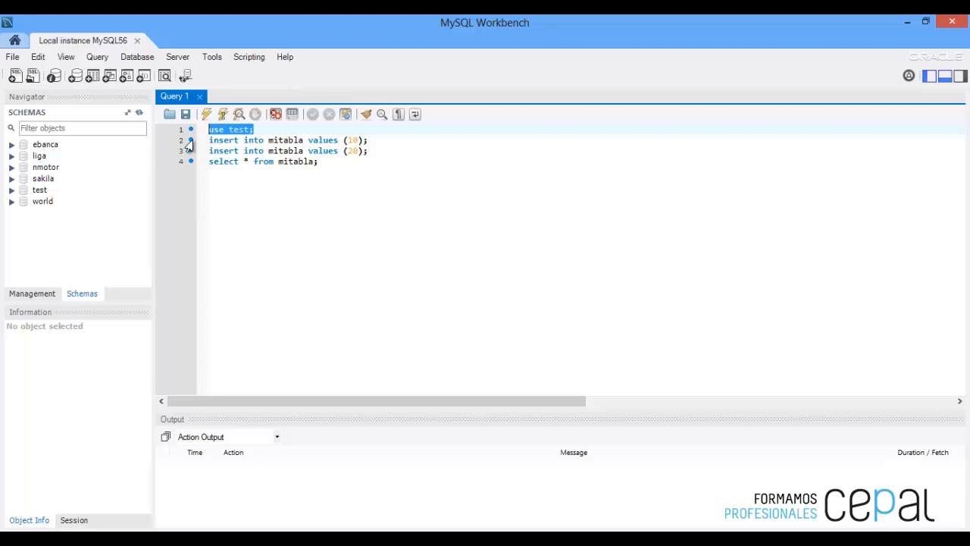
{"action": "left_click", "coordinate": [204, 114]}
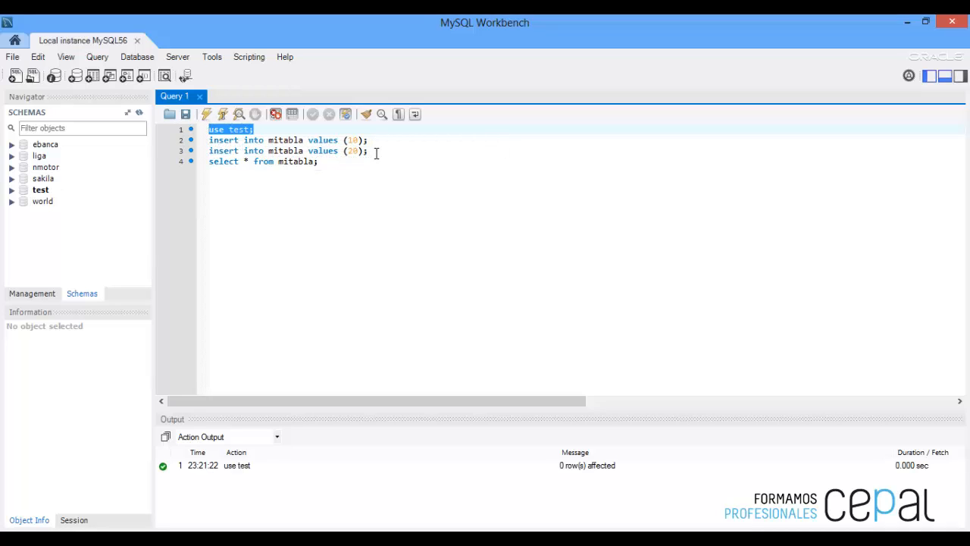
Run the script's insert statements for 10 and 20 one at a time, followed by the select on mitabla.
{"action": "left_click_drag", "start_coordinate": [369, 141], "coordinate": [209, 142]}
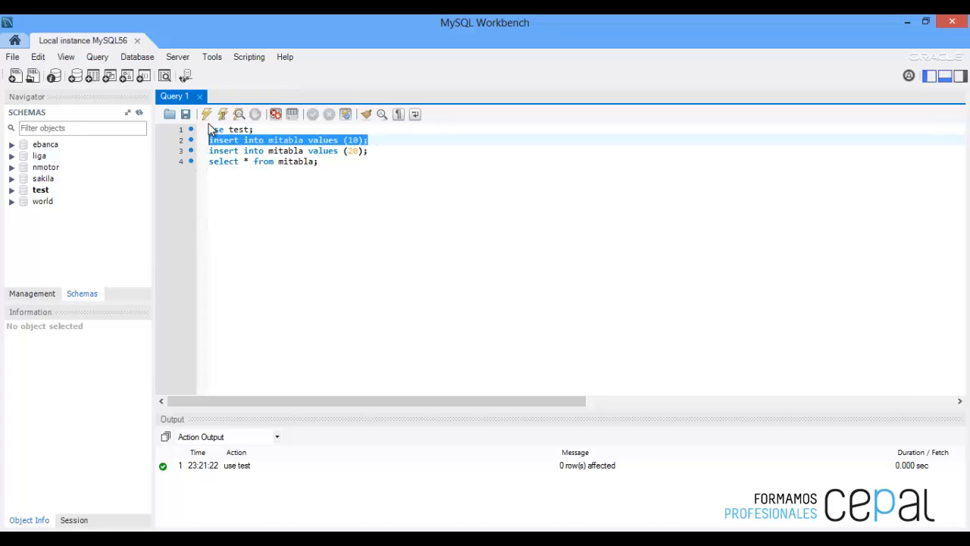
{"action": "left_click", "coordinate": [206, 114]}
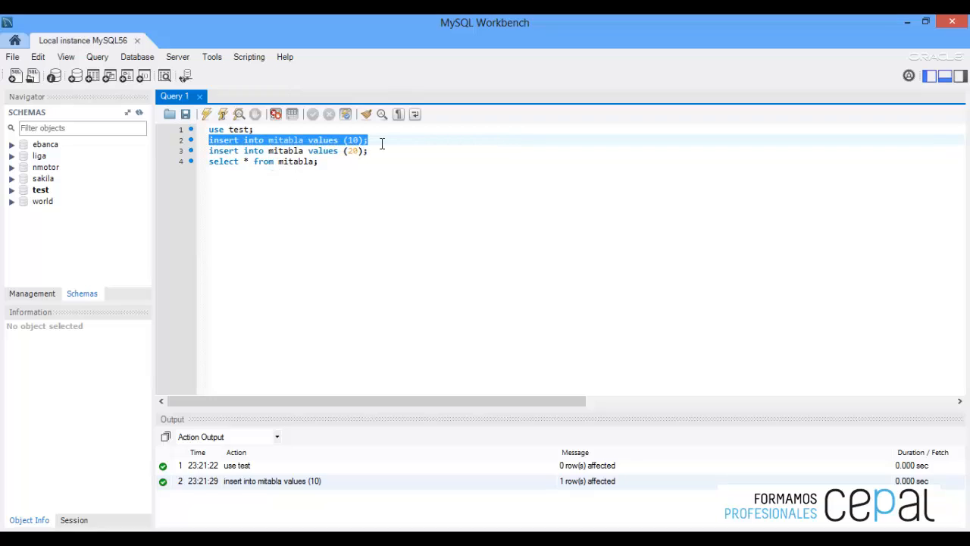
{"action": "left_click_drag", "start_coordinate": [370, 151], "coordinate": [195, 157]}
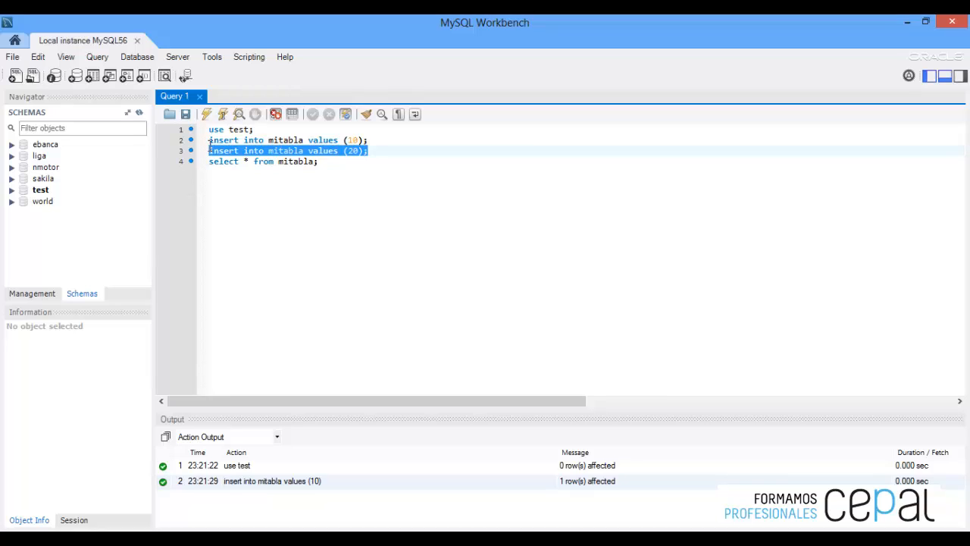
{"action": "left_click", "coordinate": [207, 114]}
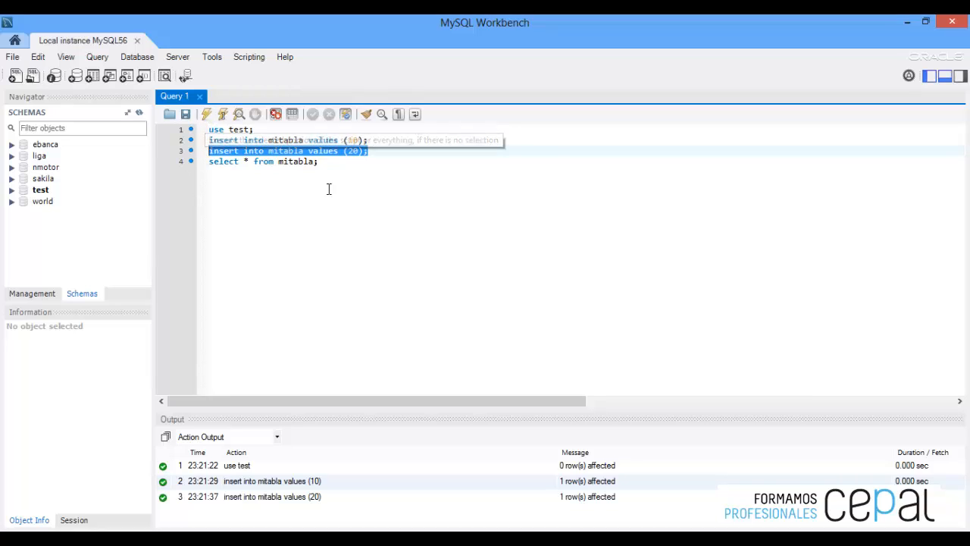
{"action": "left_click_drag", "start_coordinate": [320, 162], "coordinate": [207, 165]}
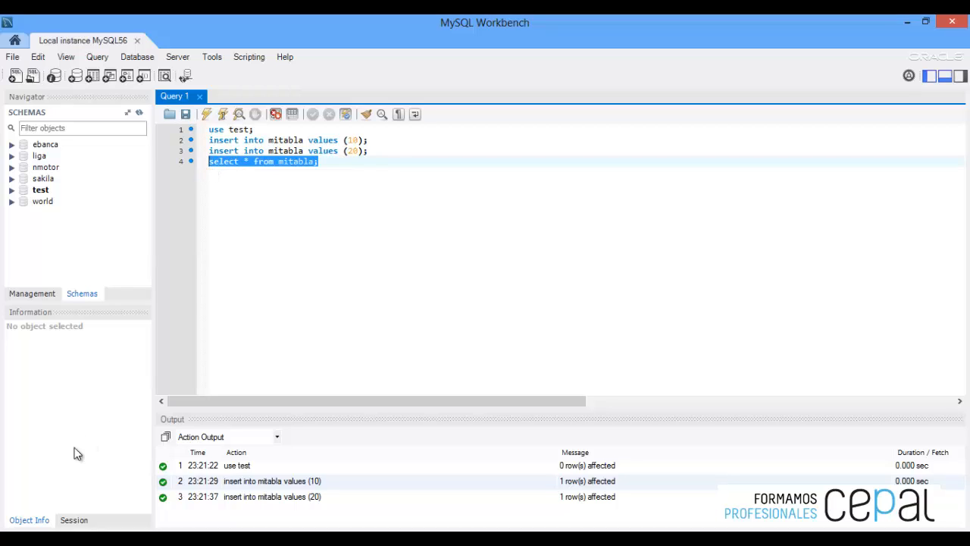
{"action": "left_click", "coordinate": [207, 115]}
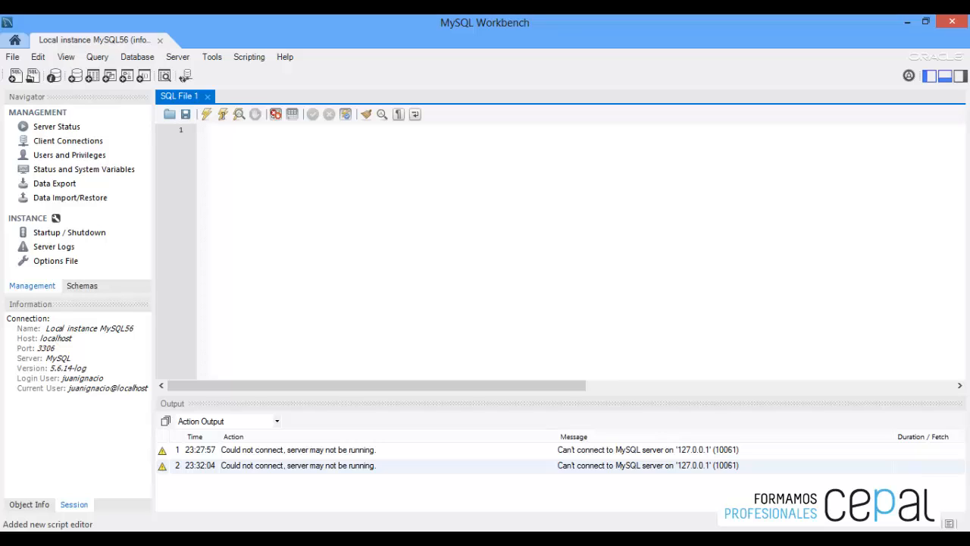
Review the stored parameters of the Local instance MySQL56 connection, test the connection, and close the connection manager.
{"action": "left_click", "coordinate": [138, 57]}
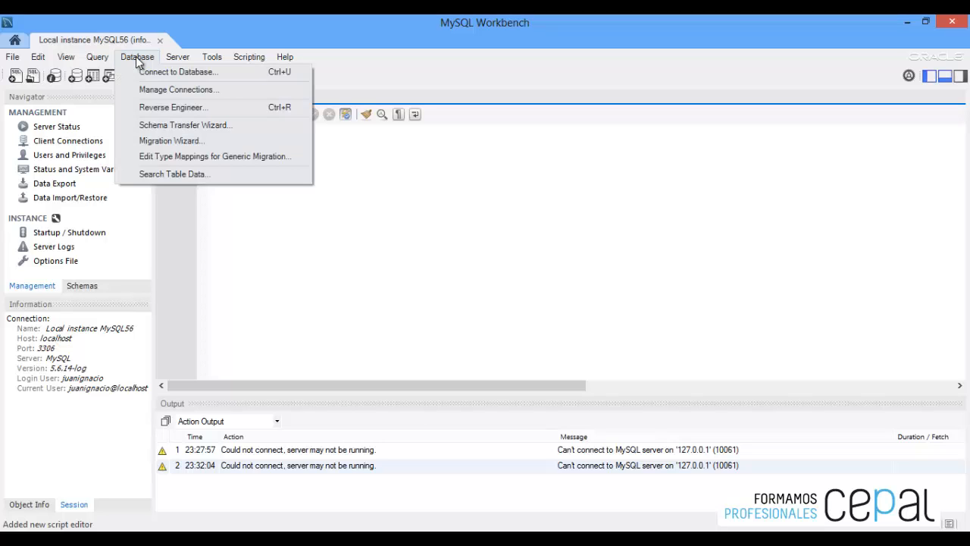
{"action": "left_click", "coordinate": [192, 89]}
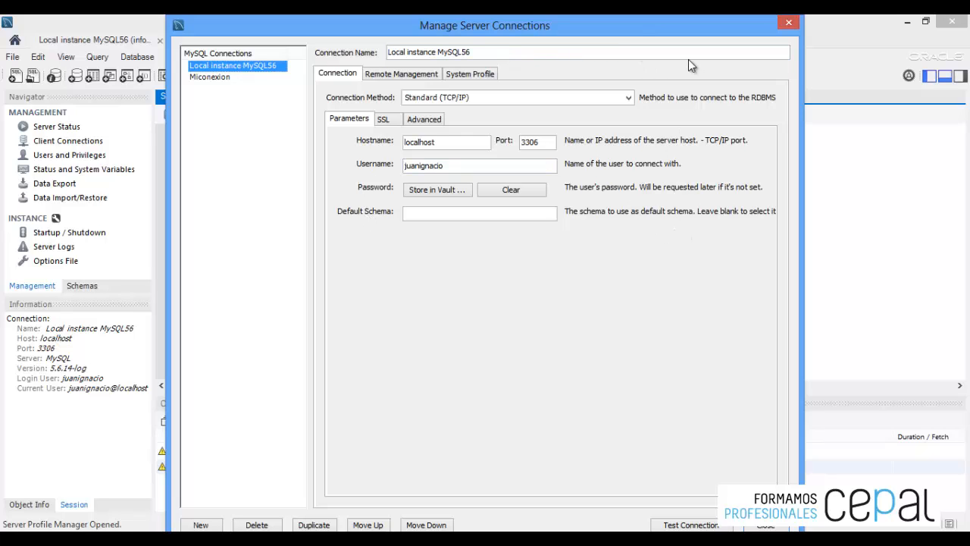
{"action": "left_click_drag", "start_coordinate": [608, 27], "coordinate": [641, 27]}
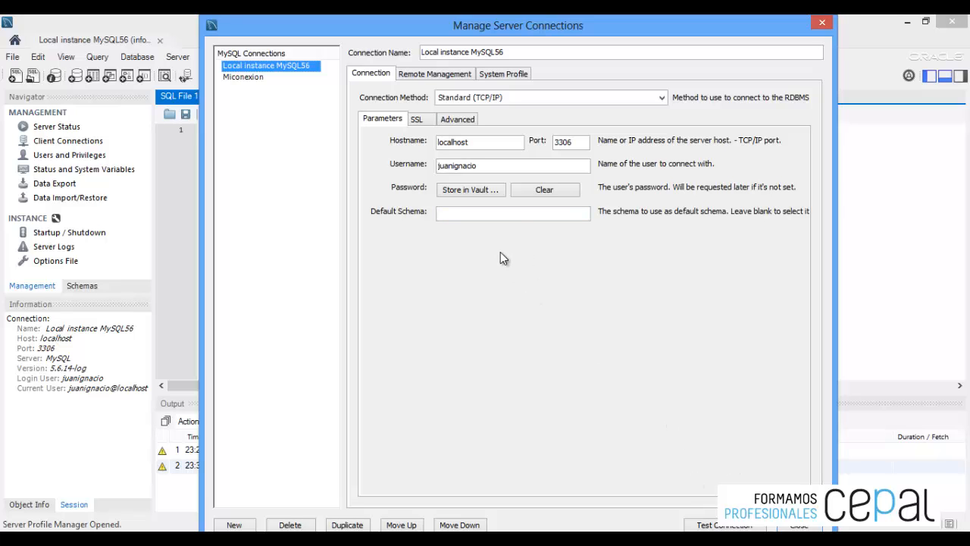
{"action": "left_click", "coordinate": [745, 526]}
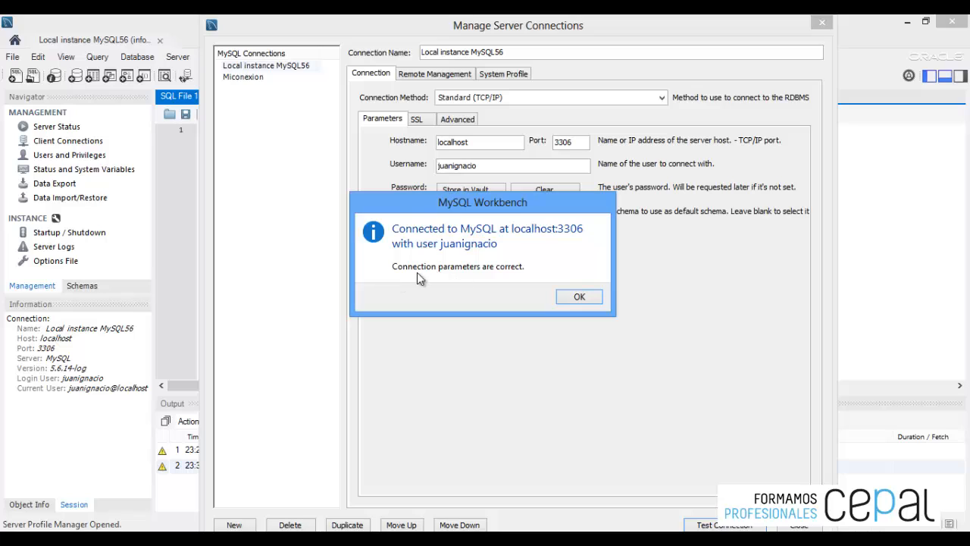
{"action": "left_click", "coordinate": [578, 297]}
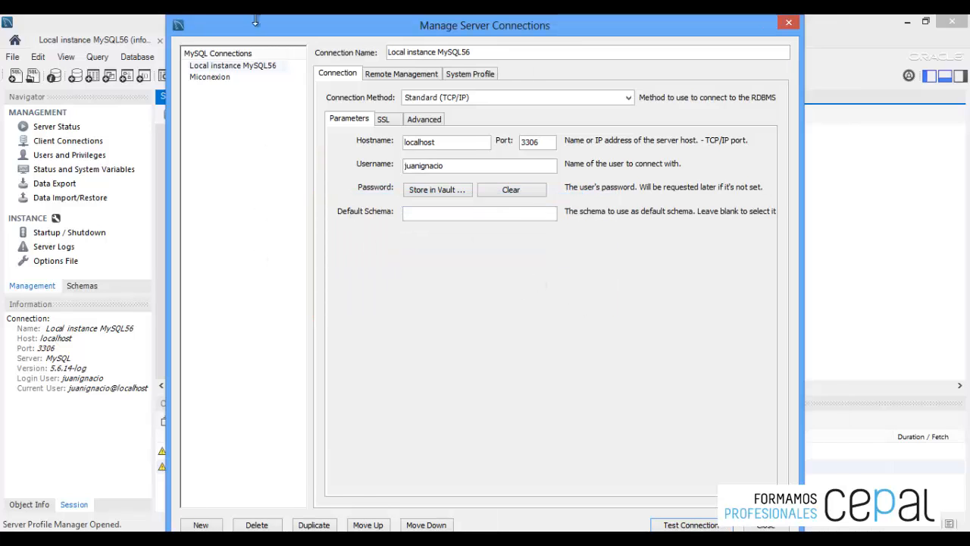
{"action": "left_click", "coordinate": [273, 65]}
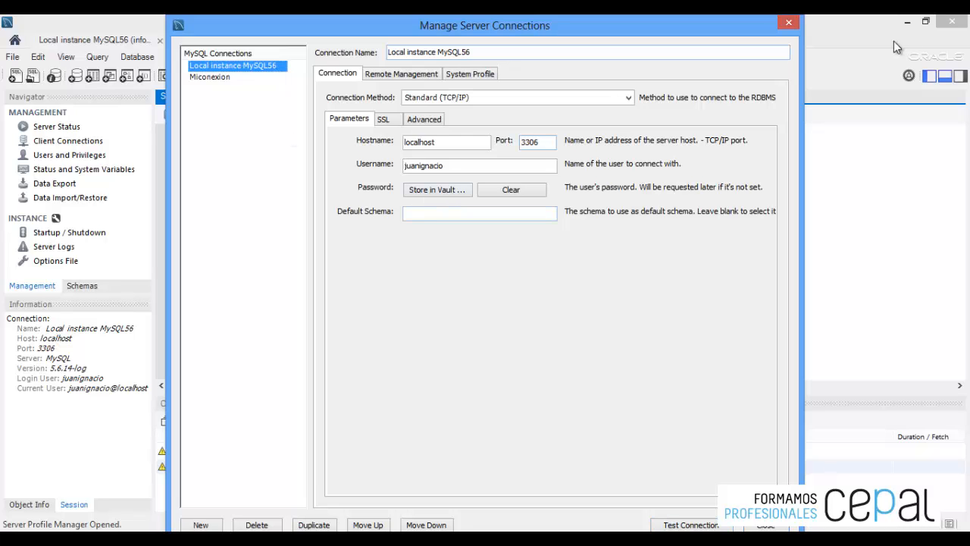
{"action": "left_click", "coordinate": [789, 22]}
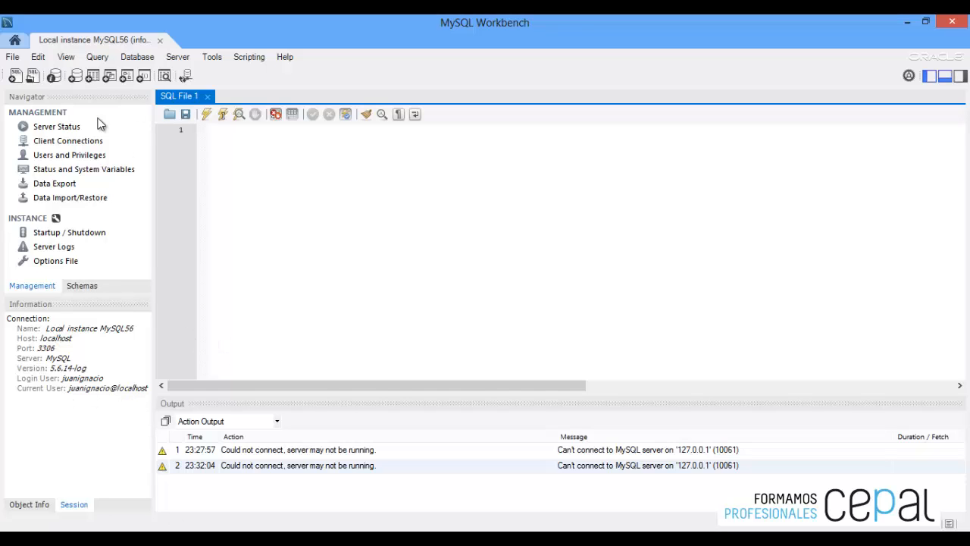
Open the server status overview for the local instance.
{"action": "left_click", "coordinate": [61, 130]}
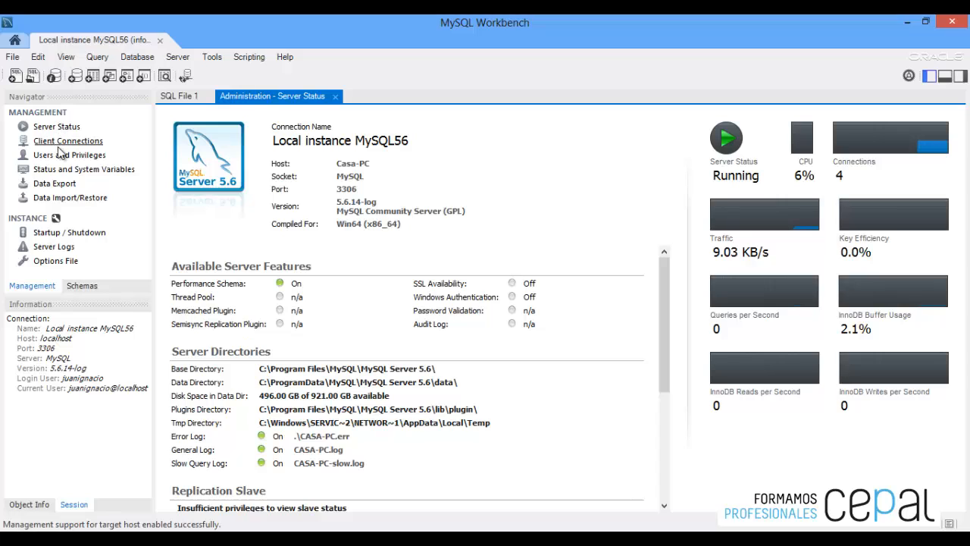
Check the current account's access to Users and Privileges, and expand the tables of the test schema.
{"action": "left_click", "coordinate": [78, 159]}
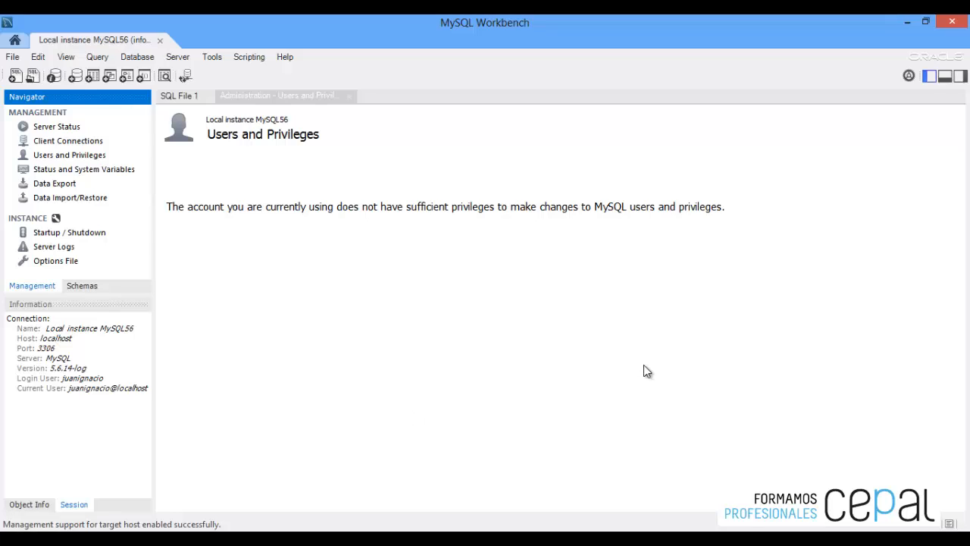
{"action": "left_click", "coordinate": [84, 286]}
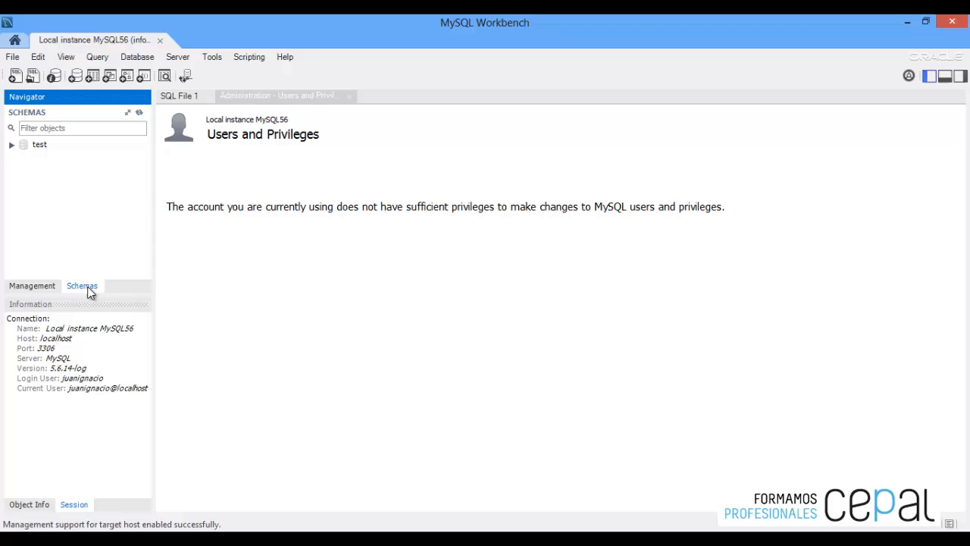
{"action": "left_click", "coordinate": [12, 144]}
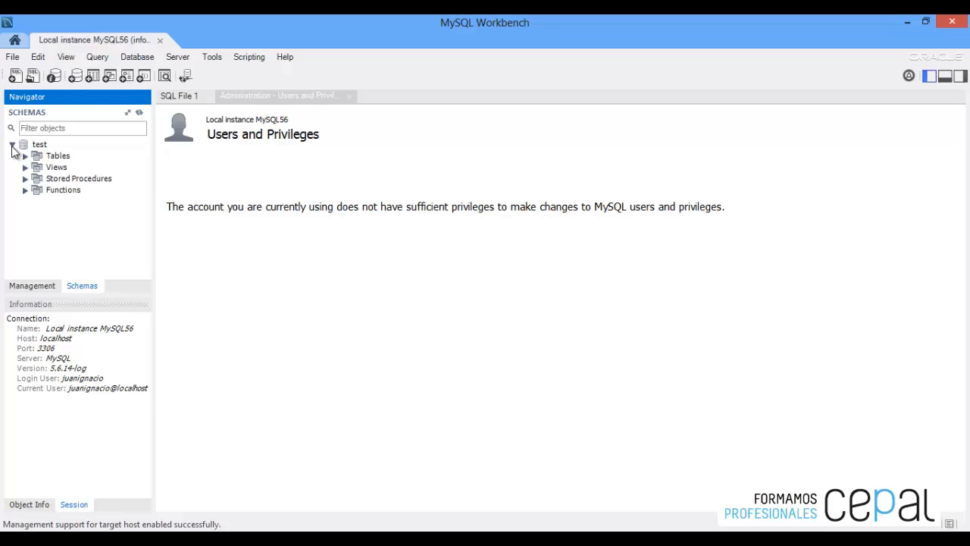
{"action": "left_click", "coordinate": [61, 157]}
{"action": "left_click", "coordinate": [25, 155]}
{"action": "left_click", "coordinate": [71, 166]}
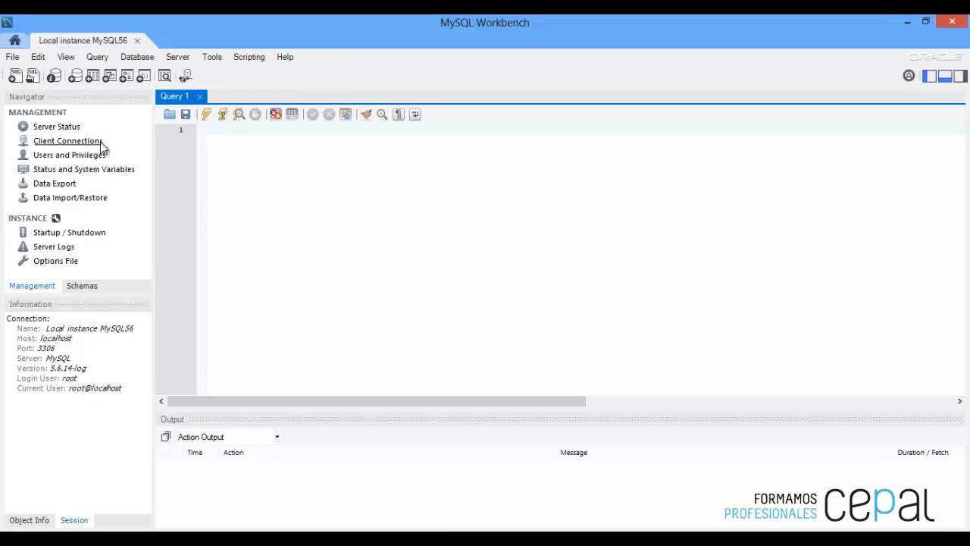
Add a schema privilege entry for test to the non-root localhost account, grant it only the SELECT right, and apply.
{"action": "left_click", "coordinate": [68, 156]}
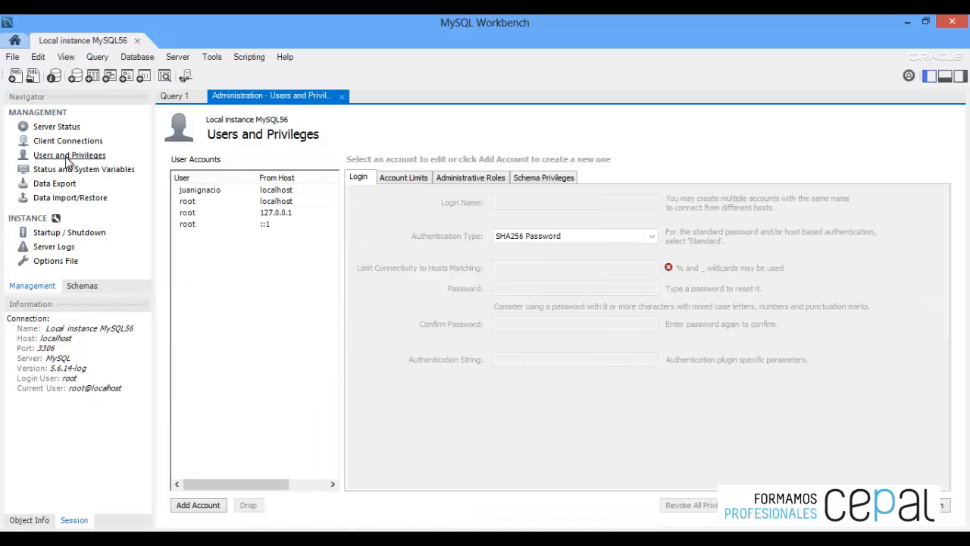
{"action": "left_click", "coordinate": [201, 192]}
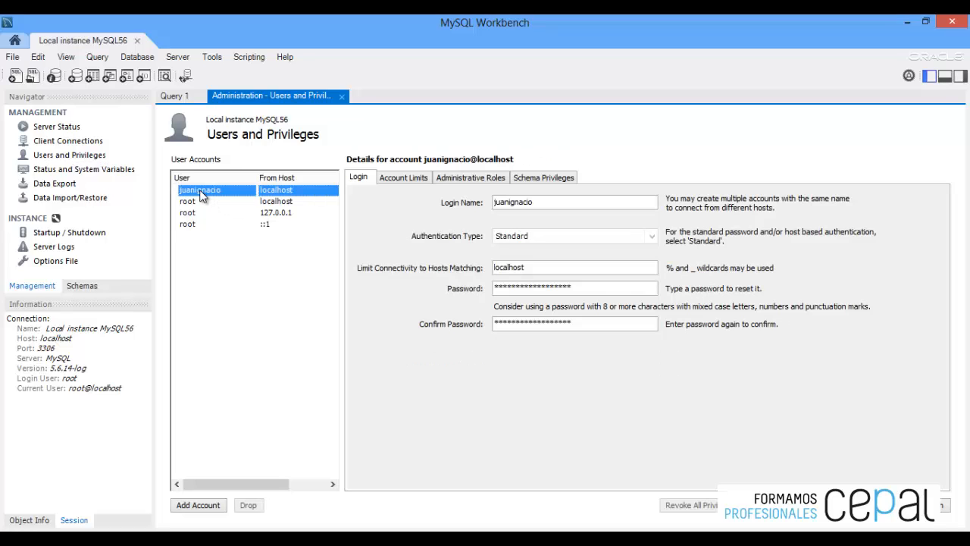
{"action": "left_click", "coordinate": [552, 177]}
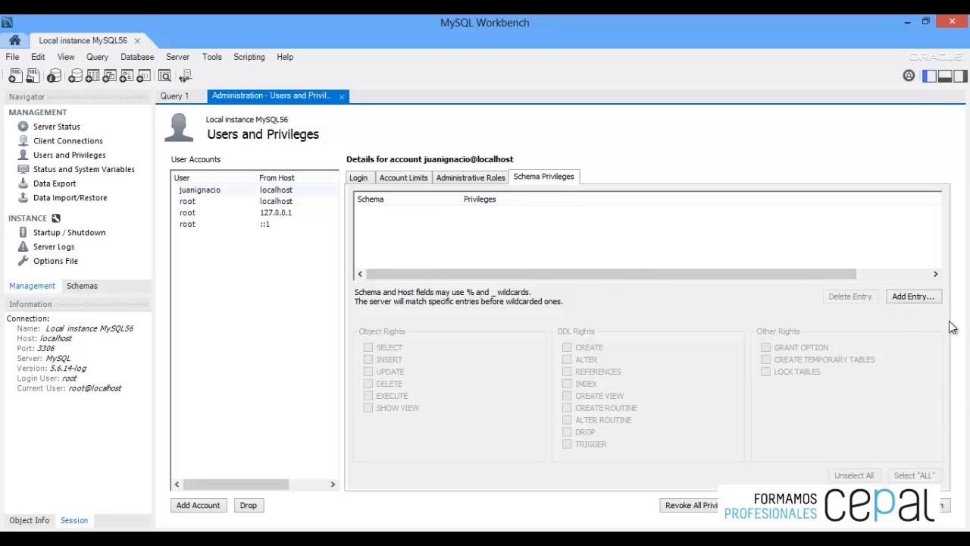
{"action": "left_click", "coordinate": [913, 296]}
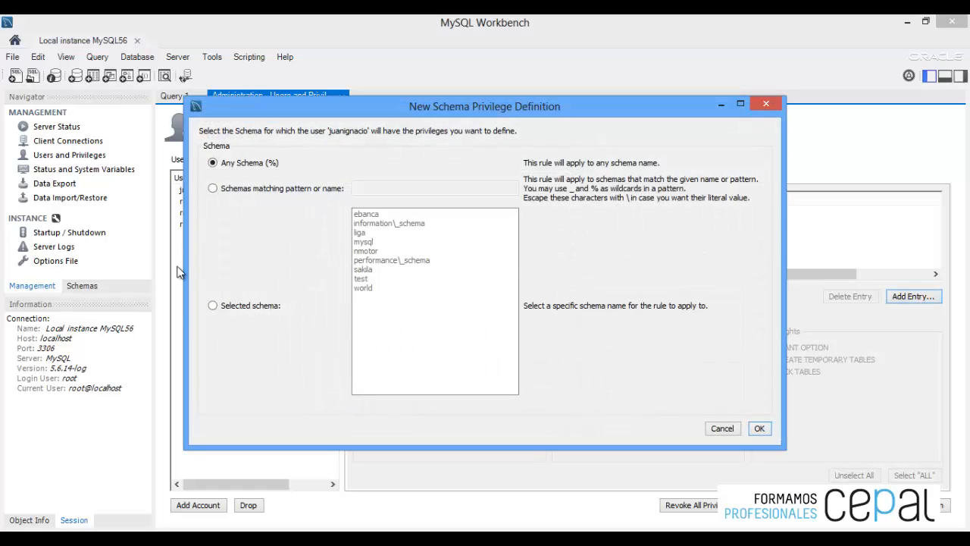
{"action": "left_click", "coordinate": [213, 306]}
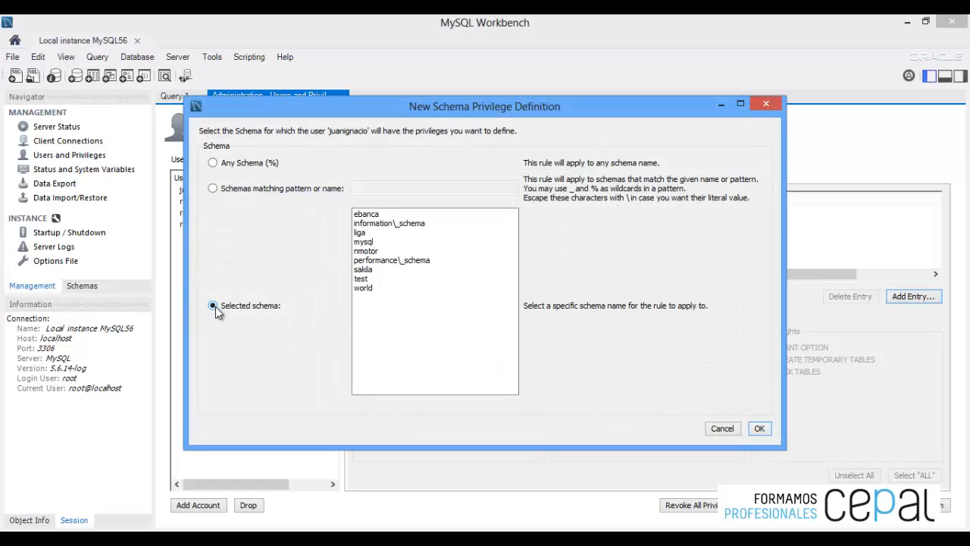
{"action": "left_click", "coordinate": [361, 279]}
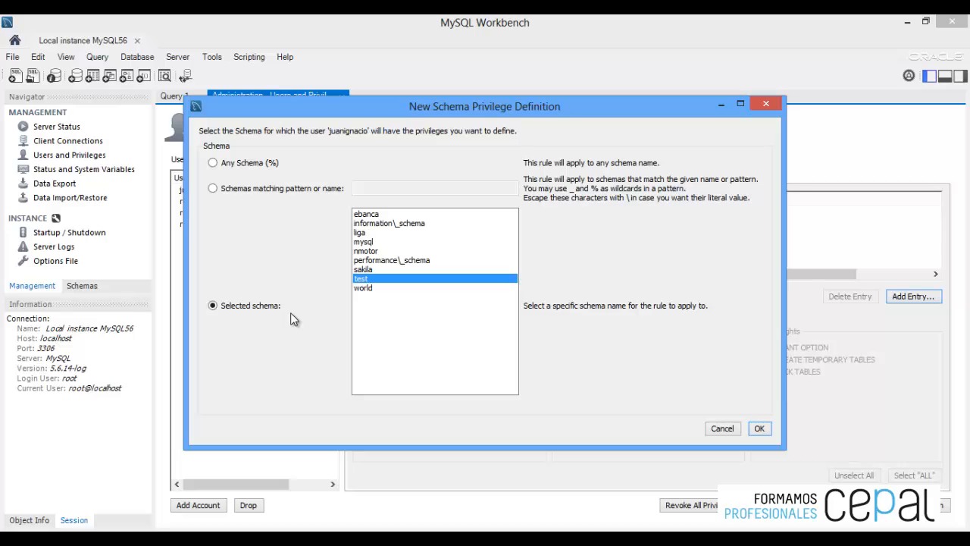
{"action": "left_click", "coordinate": [760, 429]}
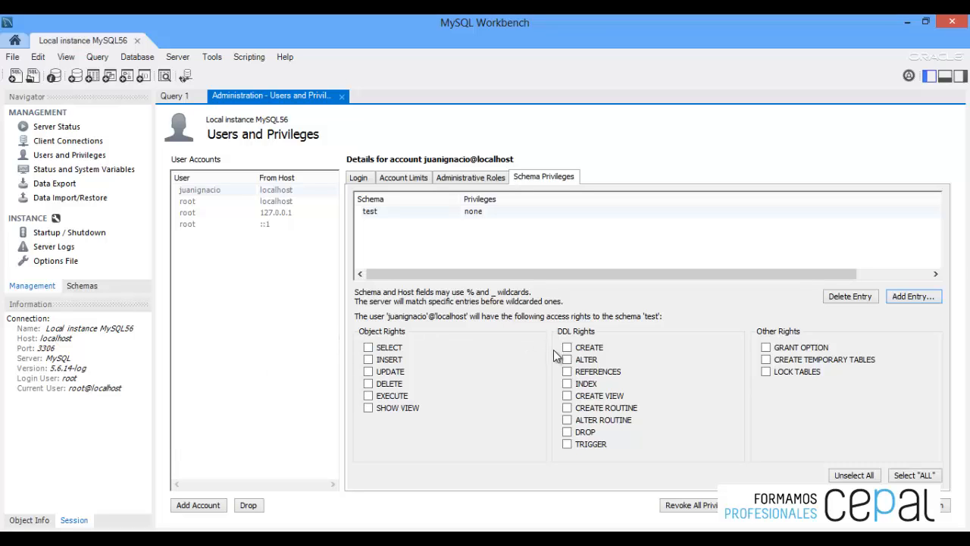
{"action": "left_click", "coordinate": [368, 347]}
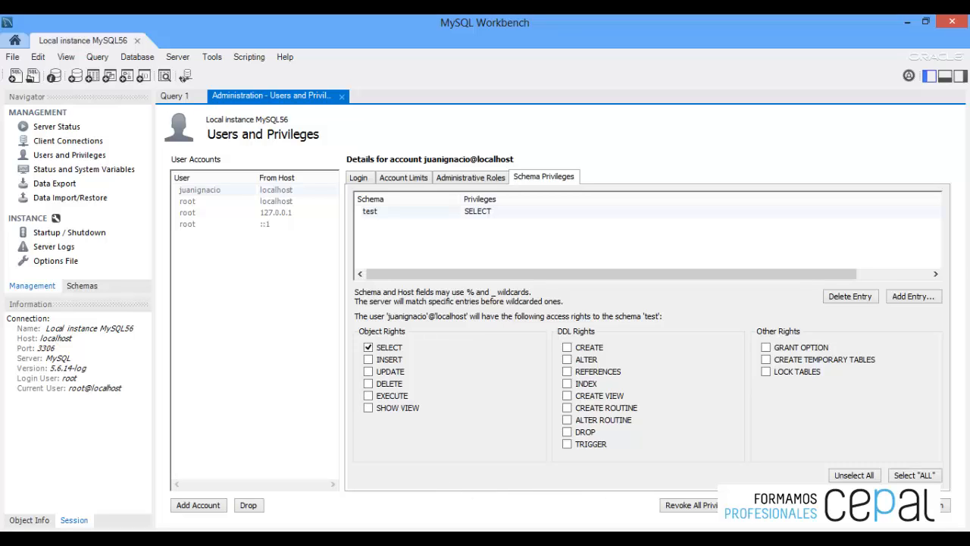
{"action": "left_click", "coordinate": [878, 505]}
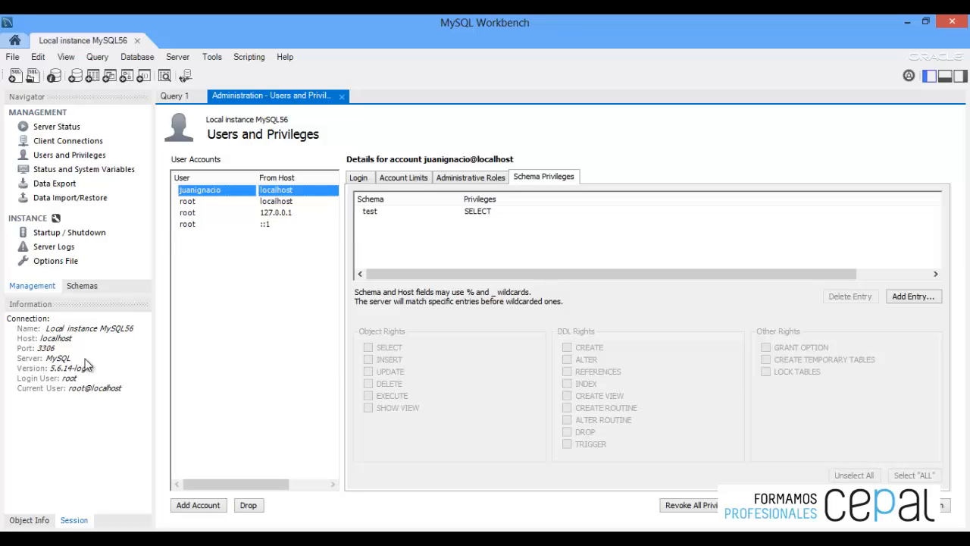
Set the username of the Local instance MySQL56 connection to the non-root account, test the connection, and close the connection manager.
{"action": "left_click", "coordinate": [135, 58]}
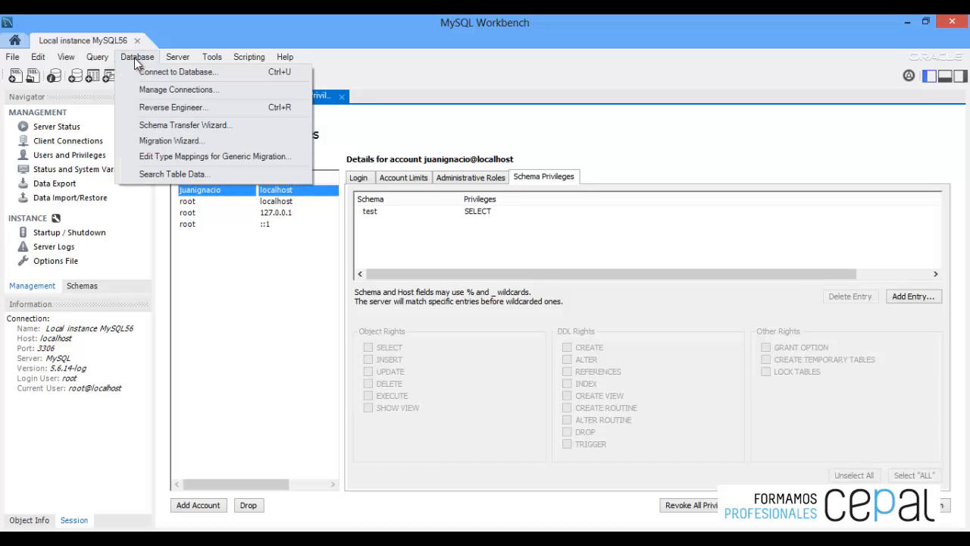
{"action": "left_click", "coordinate": [200, 90]}
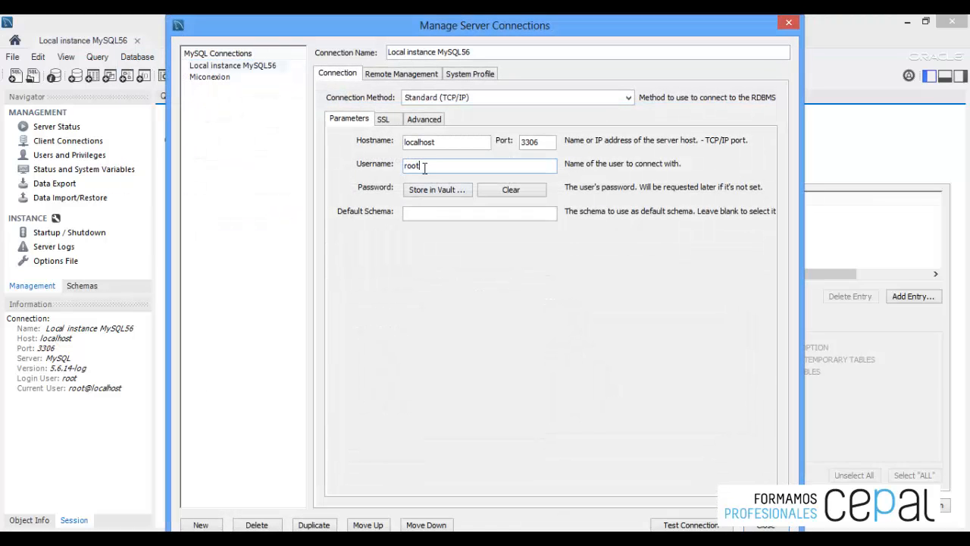
{"action": "double_click", "coordinate": [422, 167]}
{"action": "type", "text": "juanignacio"}
{"action": "left_click", "coordinate": [691, 524]}
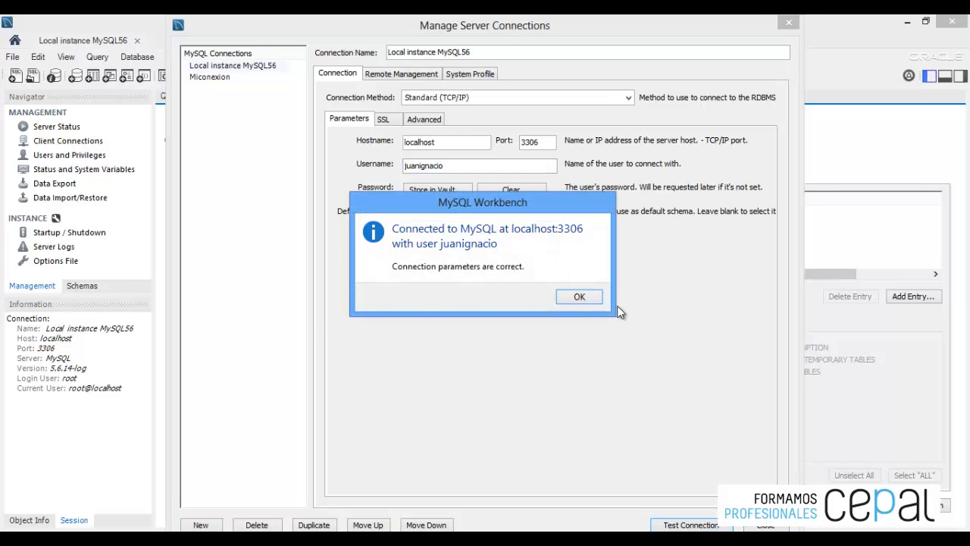
{"action": "left_click", "coordinate": [580, 297]}
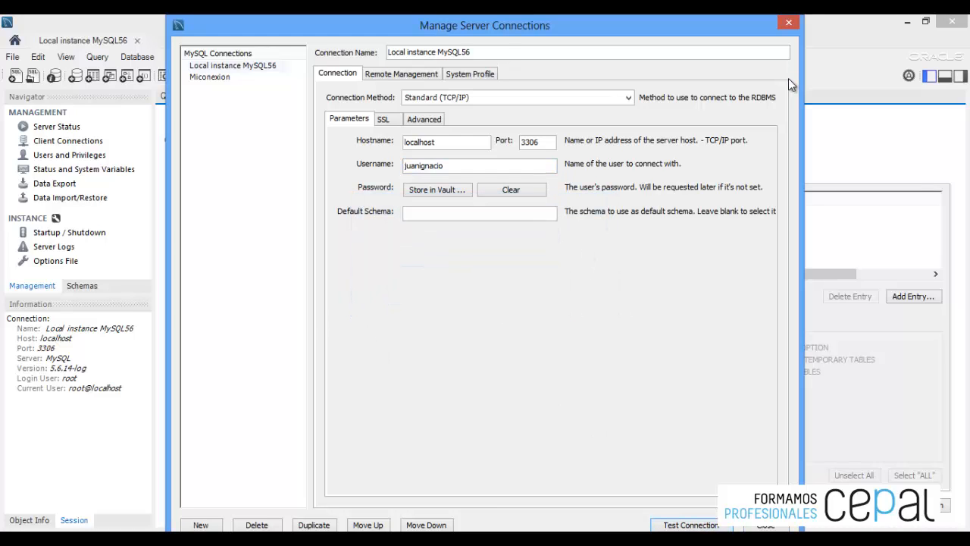
{"action": "left_click", "coordinate": [787, 23]}
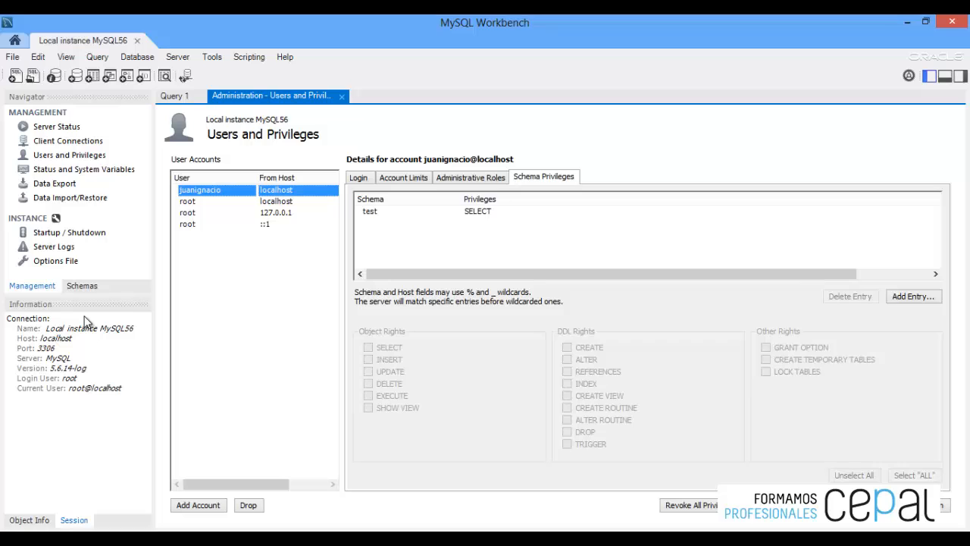
Stop the local MySQL server instance and start it again.
{"action": "left_click", "coordinate": [89, 237]}
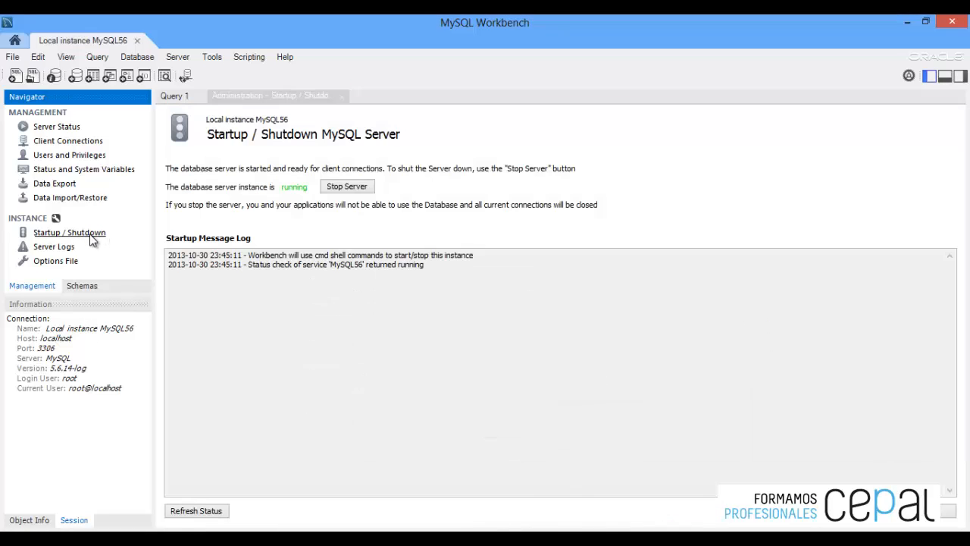
{"action": "left_click", "coordinate": [354, 187]}
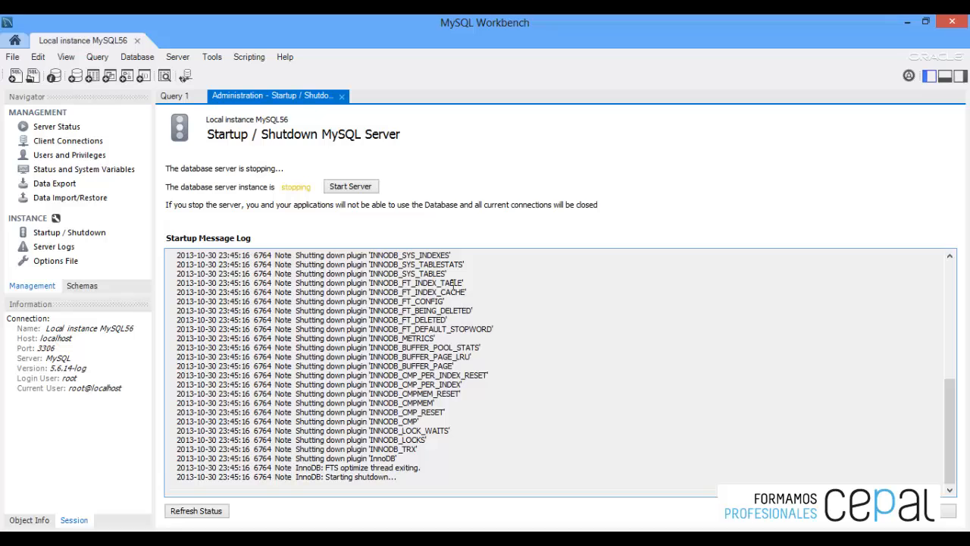
{"action": "left_click", "coordinate": [349, 189]}
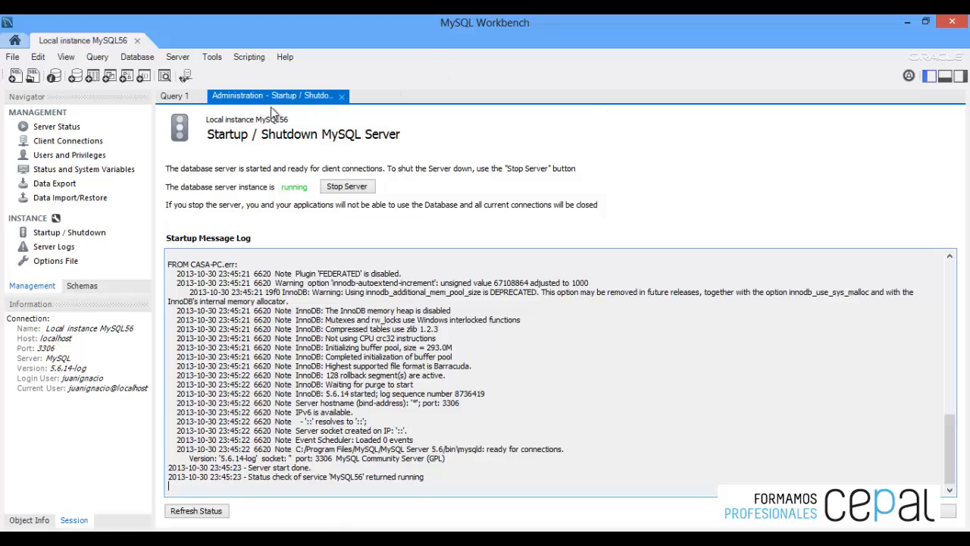
Write a script in Query 1 with "use test;" and "insert into mitabla values (20);".
{"action": "left_click", "coordinate": [173, 96]}
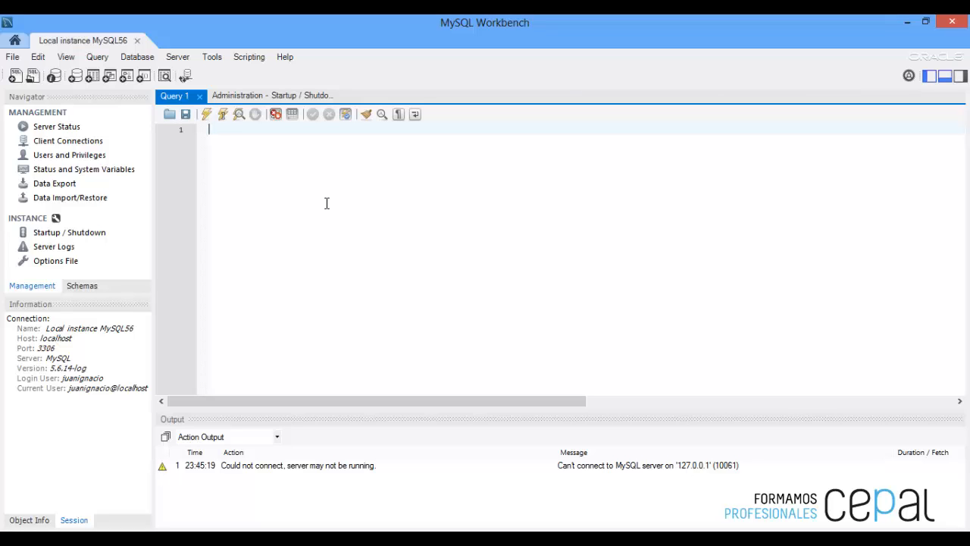
{"action": "type", "text": "use test;"}
{"action": "key", "text": "Return"}
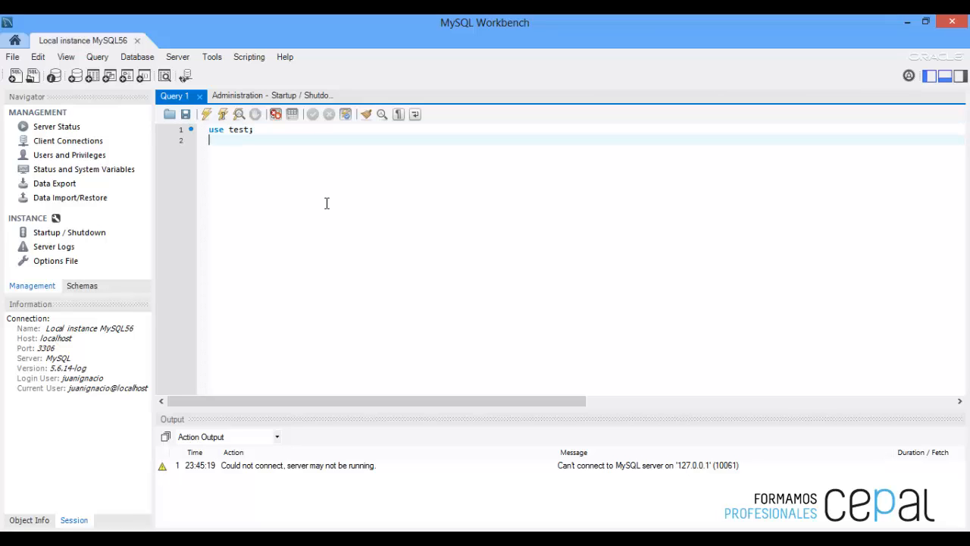
{"action": "type", "text": "insert into mi"}
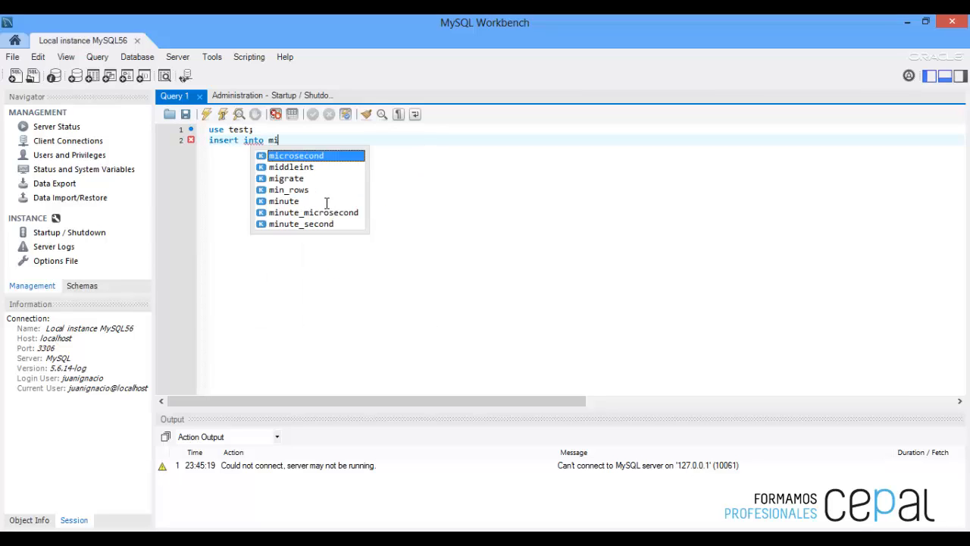
{"action": "type", "text": "tabla "}
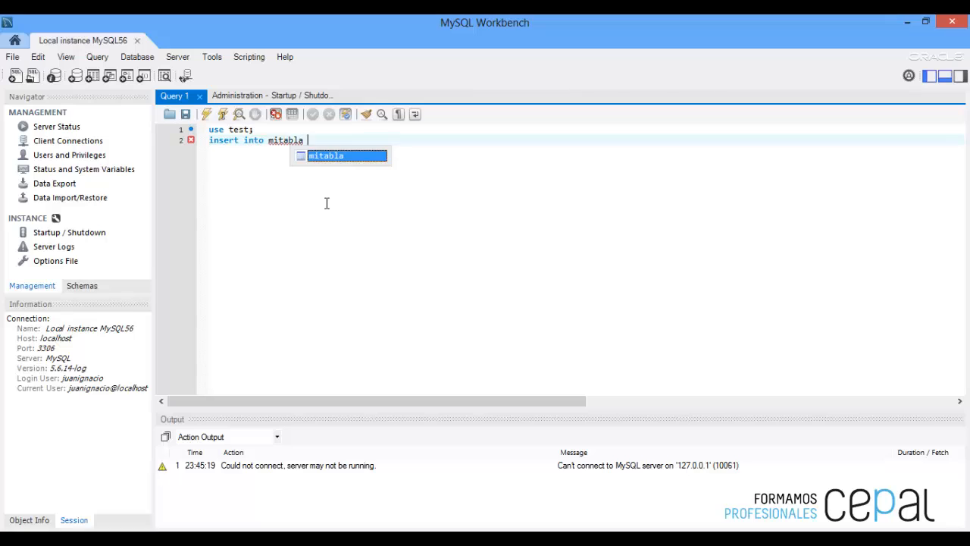
{"action": "type", "text": "values "}
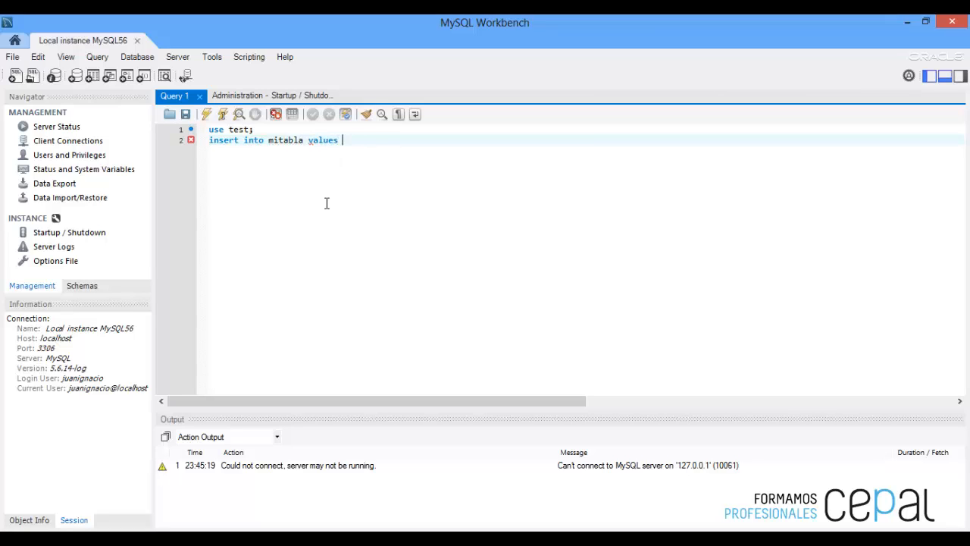
{"action": "type", "text": "(20);"}
Run the script's use statement on its own, followed by the insert of 20 into mitabla.
{"action": "key", "text": "Up"}
{"action": "left_click", "coordinate": [208, 131], "text": "shift"}
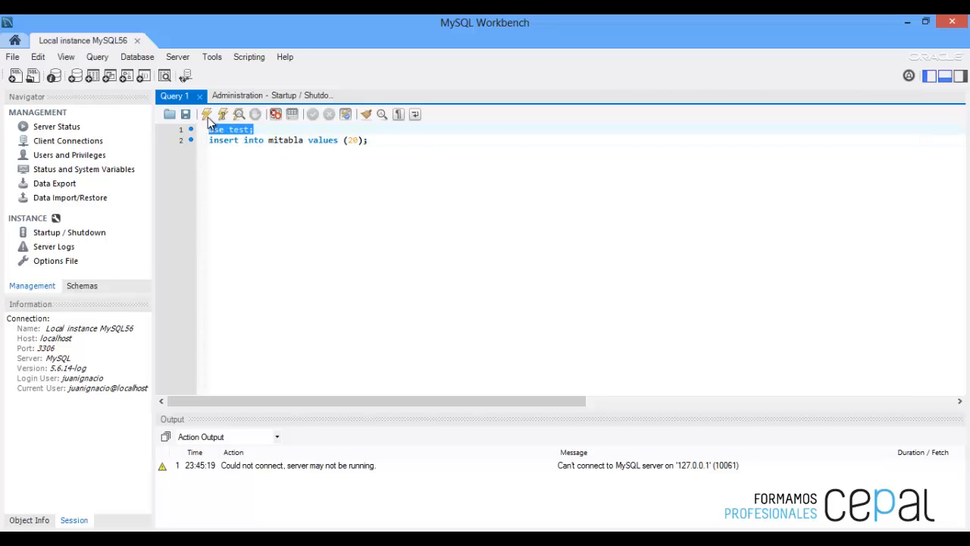
{"action": "left_click", "coordinate": [207, 114]}
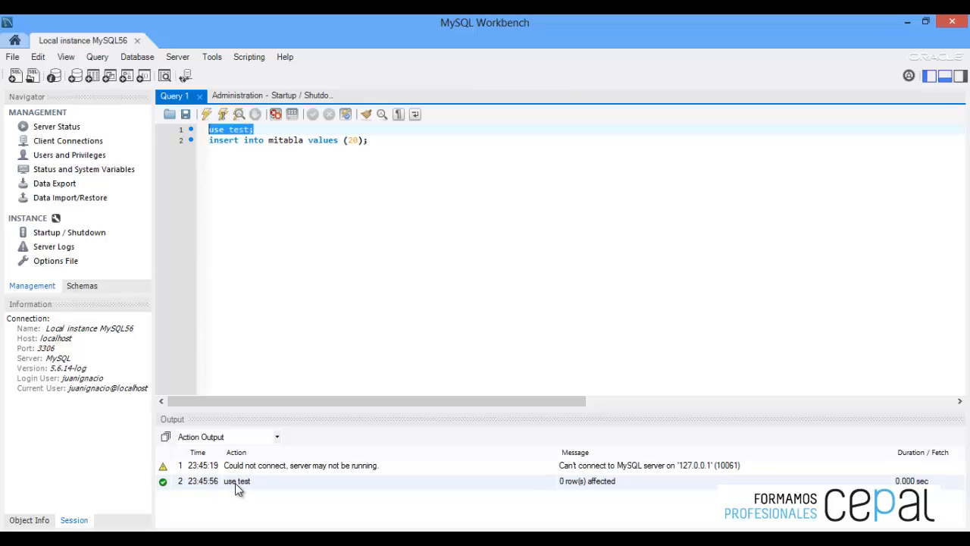
{"action": "left_click_drag", "start_coordinate": [370, 139], "coordinate": [207, 143]}
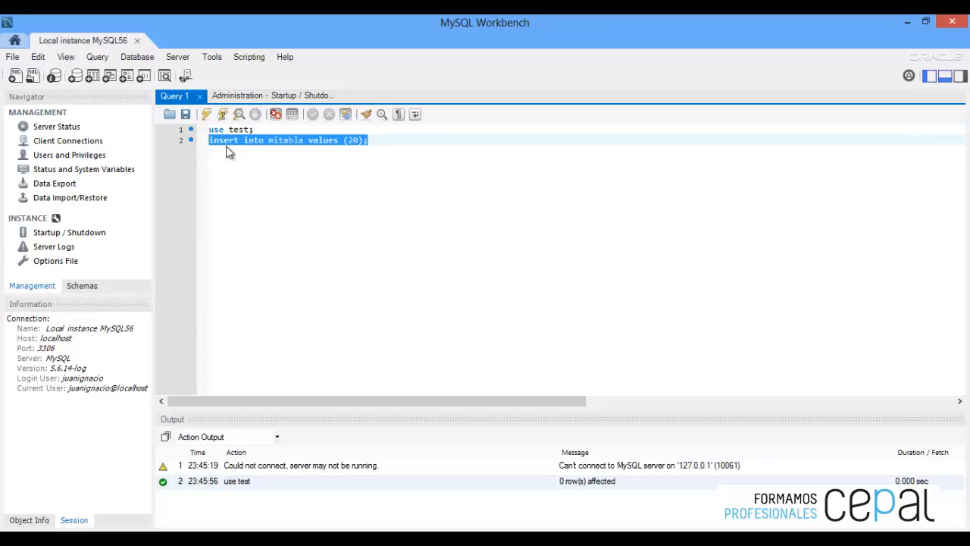
{"action": "left_click", "coordinate": [207, 114]}
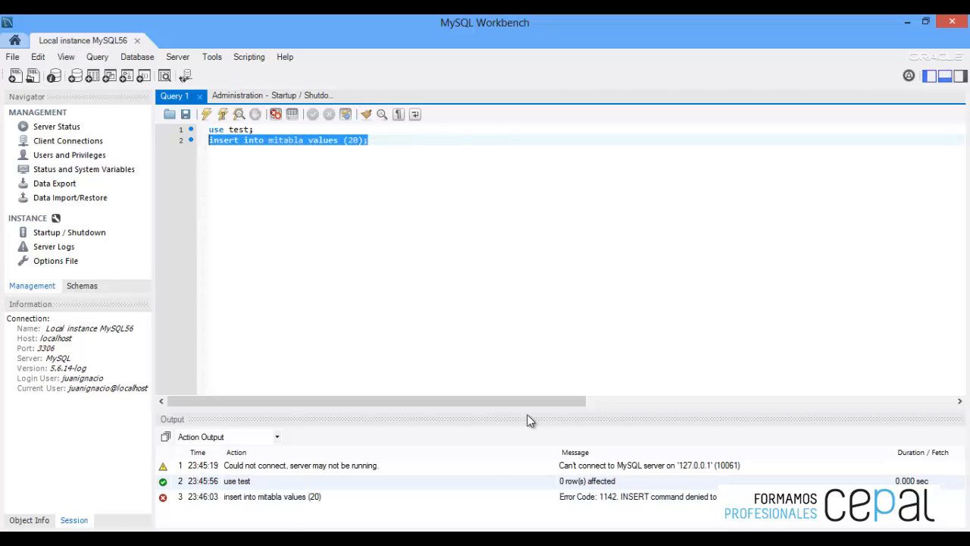
{"action": "mouse_move", "coordinate": [208, 538]}
Add "select * from mitabla;" as the script's third line and run only that statement.
{"action": "left_click", "coordinate": [383, 144]}
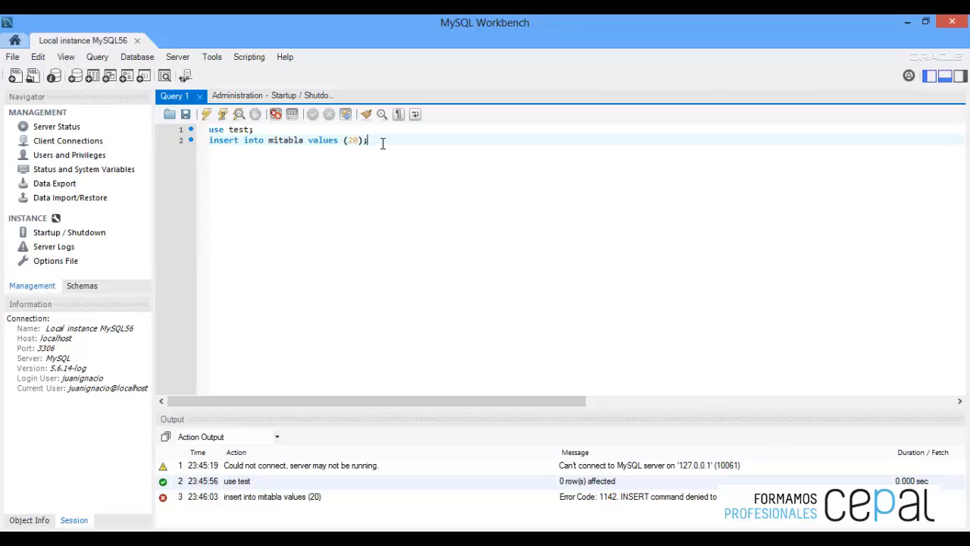
{"action": "key", "text": "Return"}
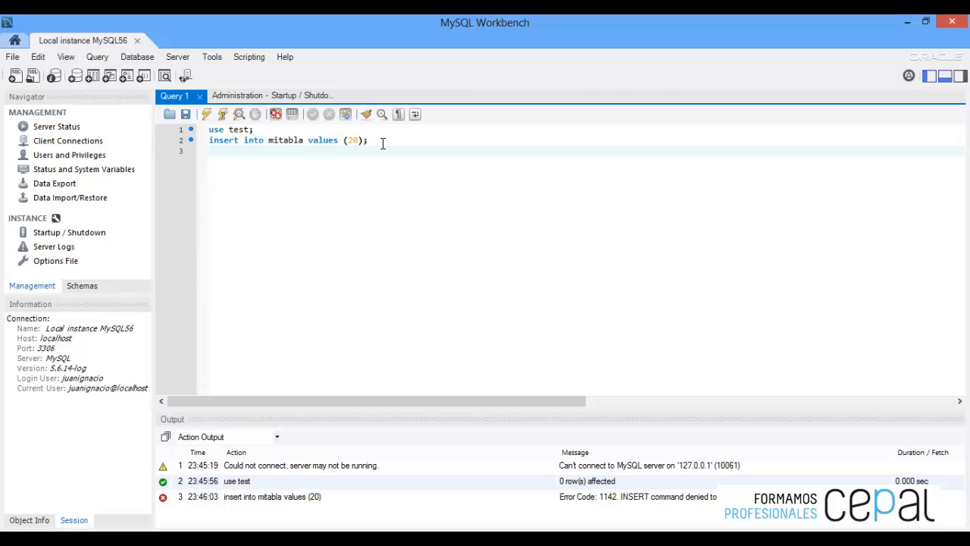
{"action": "type", "text": "select * from mitabla;"}
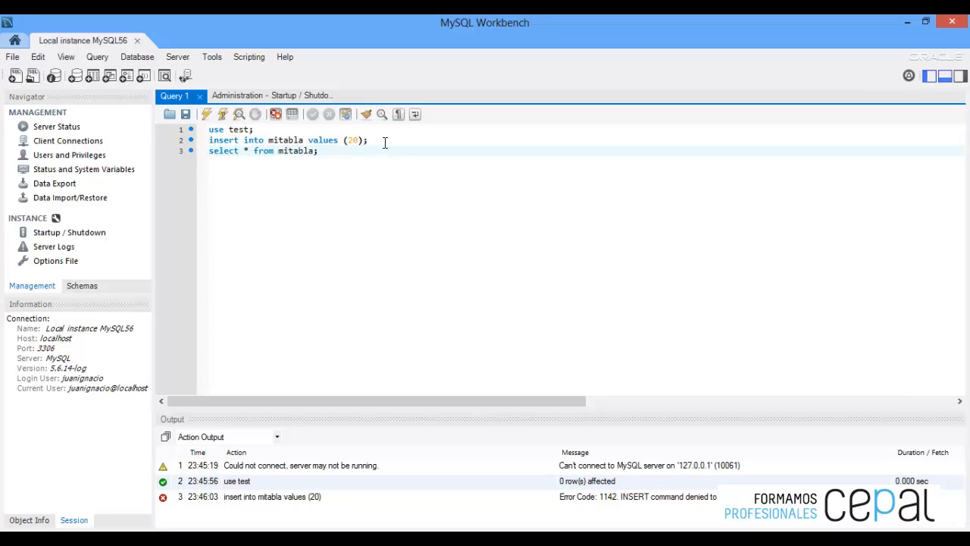
{"action": "left_click_drag", "start_coordinate": [322, 152], "coordinate": [207, 152]}
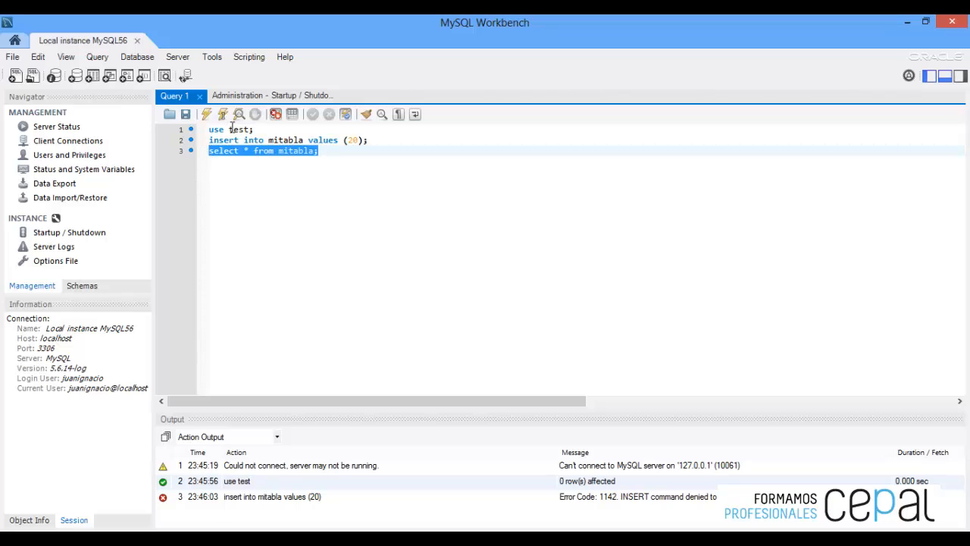
{"action": "left_click", "coordinate": [206, 115]}
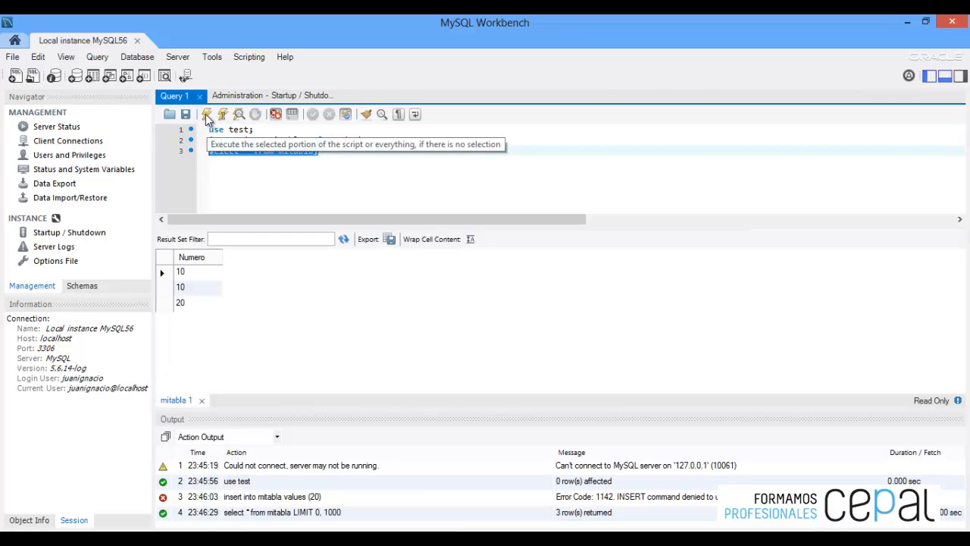